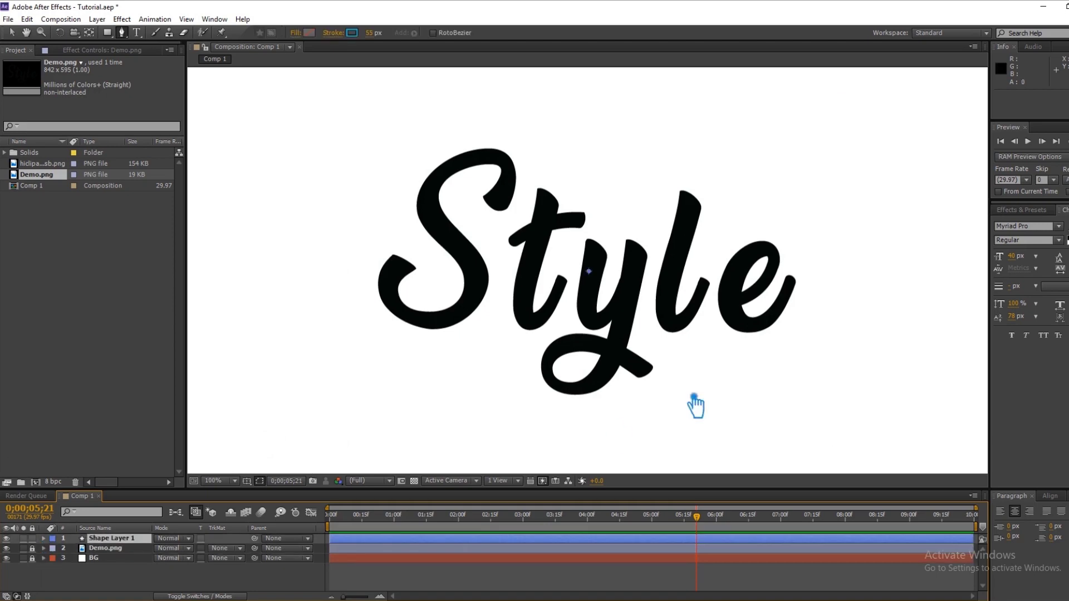
pyautogui.click(12, 33)
pyautogui.click(27, 32)
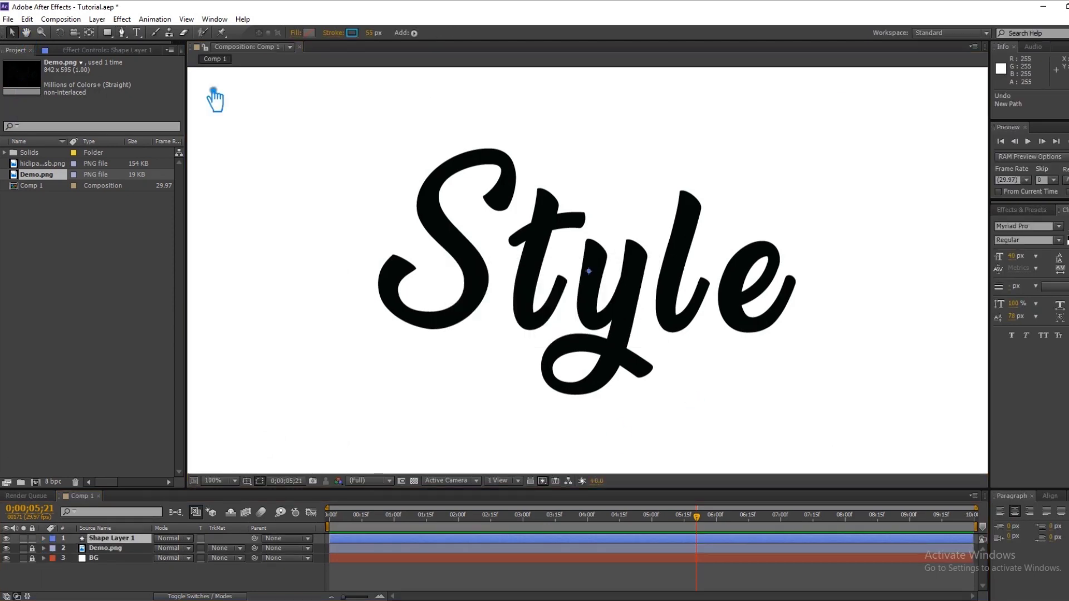
pyautogui.scroll(1, 213, 91)
pyautogui.scroll(-1, 229, 96)
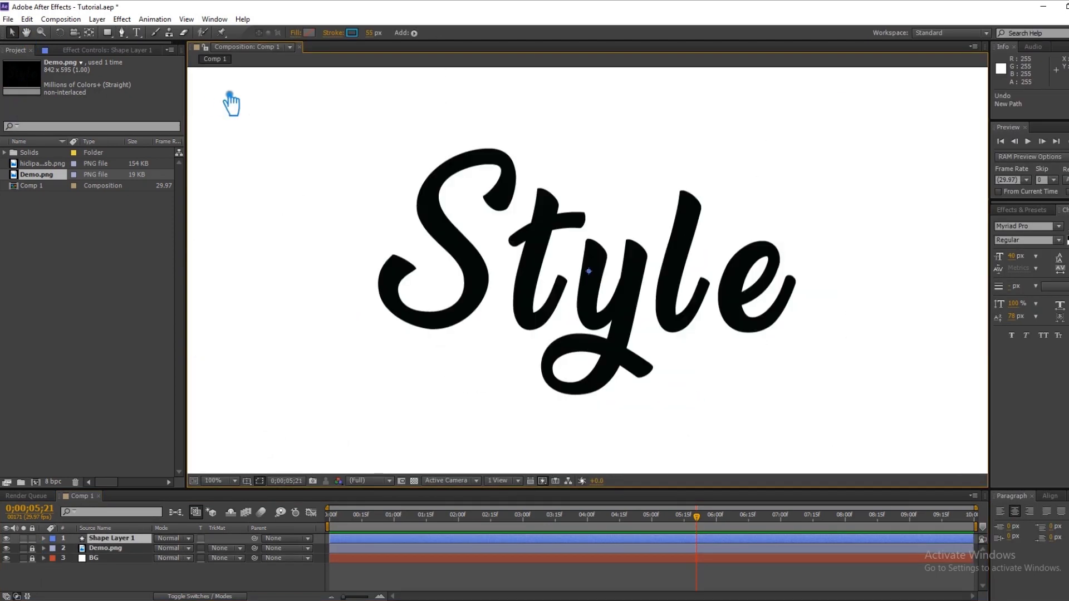
pyautogui.click(122, 32)
pyautogui.click(491, 207)
pyautogui.moveTo(497, 147); pyautogui.dragTo(503, 151)
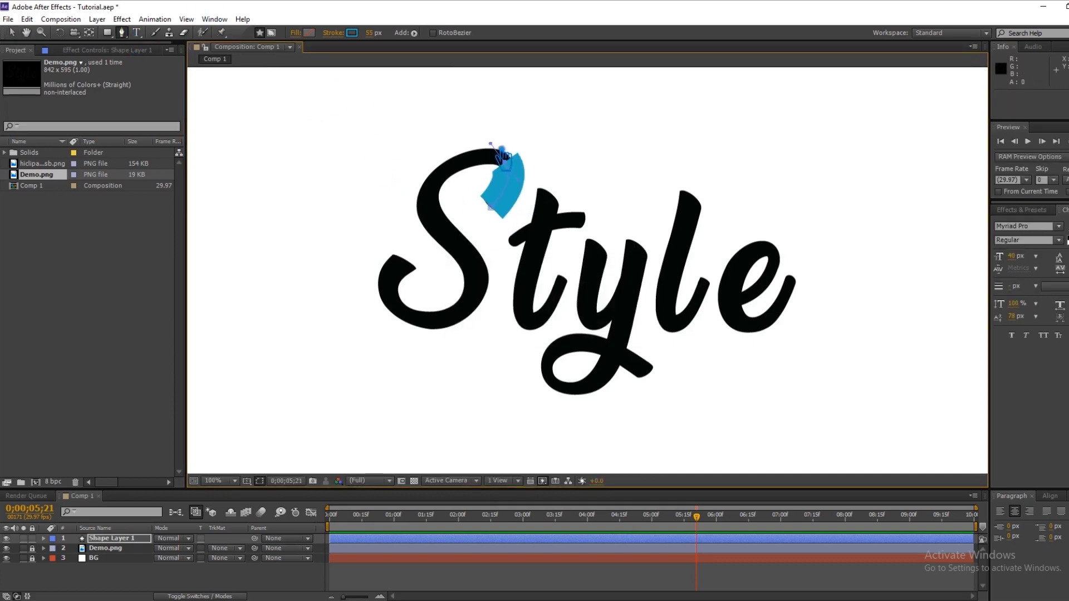
pyautogui.hotkey('ctrl', 'z')
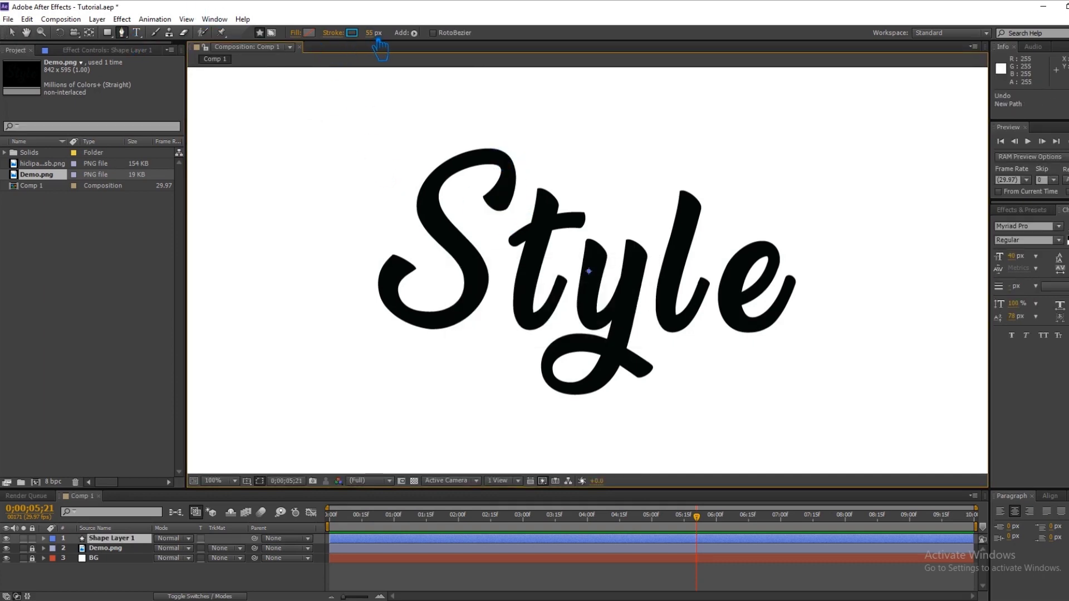
# Step: Set the stroke width to 50 px and trace the letter S with the Pen tool from its upper end to the lower curve
pyautogui.click(369, 32)
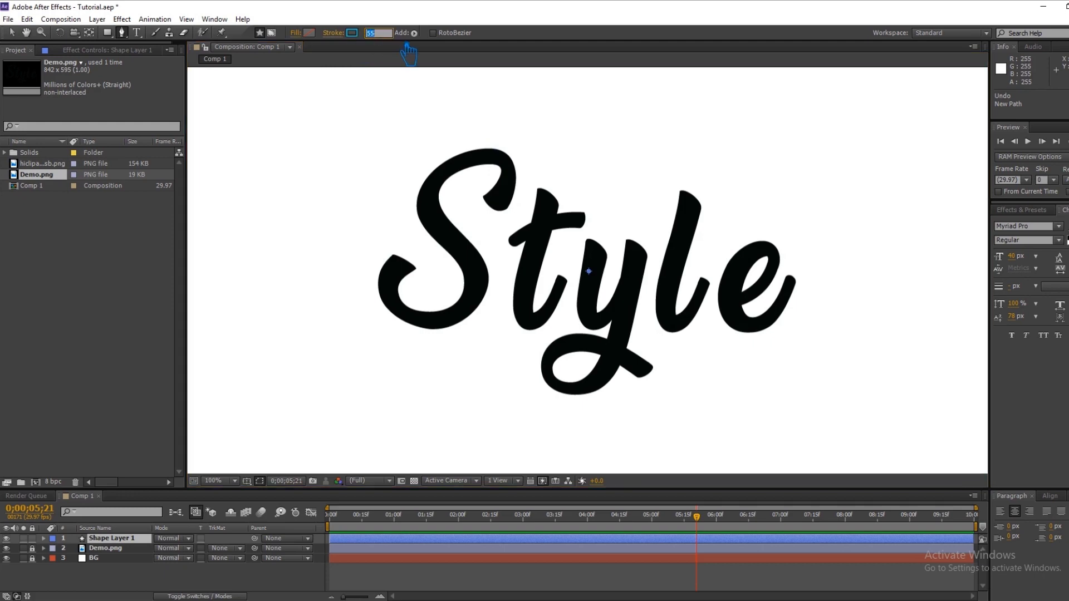
pyautogui.moveTo(491, 208)
pyautogui.mouseDown()
pyautogui.moveTo(505, 216)
pyautogui.moveTo(516, 190)
pyautogui.moveTo(488, 143)
pyautogui.mouseUp()
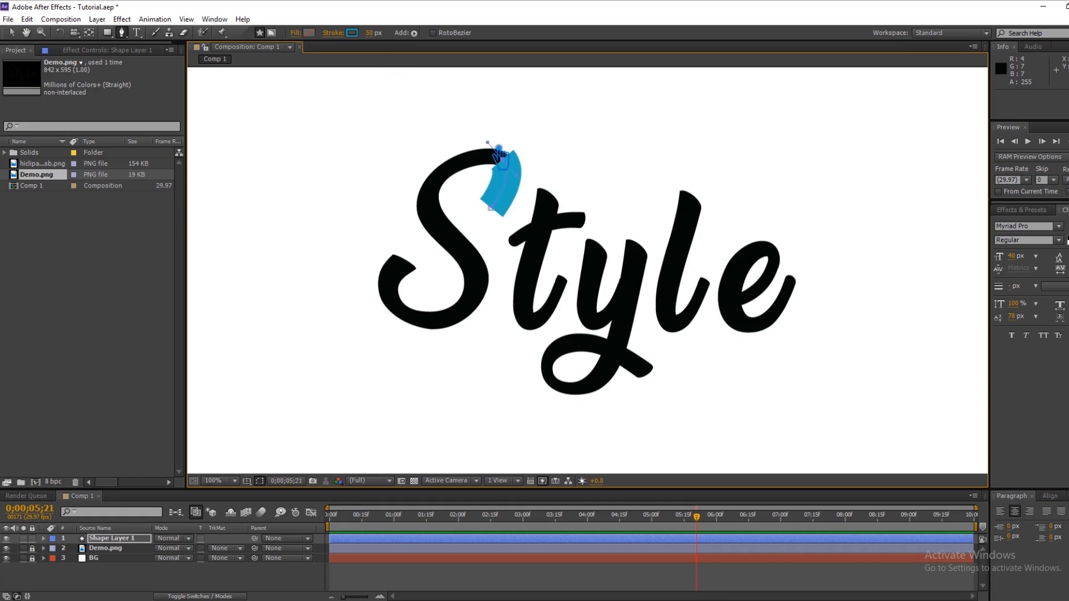
pyautogui.moveTo(432, 217); pyautogui.dragTo(459, 262)
pyautogui.moveTo(445, 318)
pyautogui.mouseDown()
pyautogui.moveTo(490, 340)
pyautogui.moveTo(385, 368)
pyautogui.mouseUp()
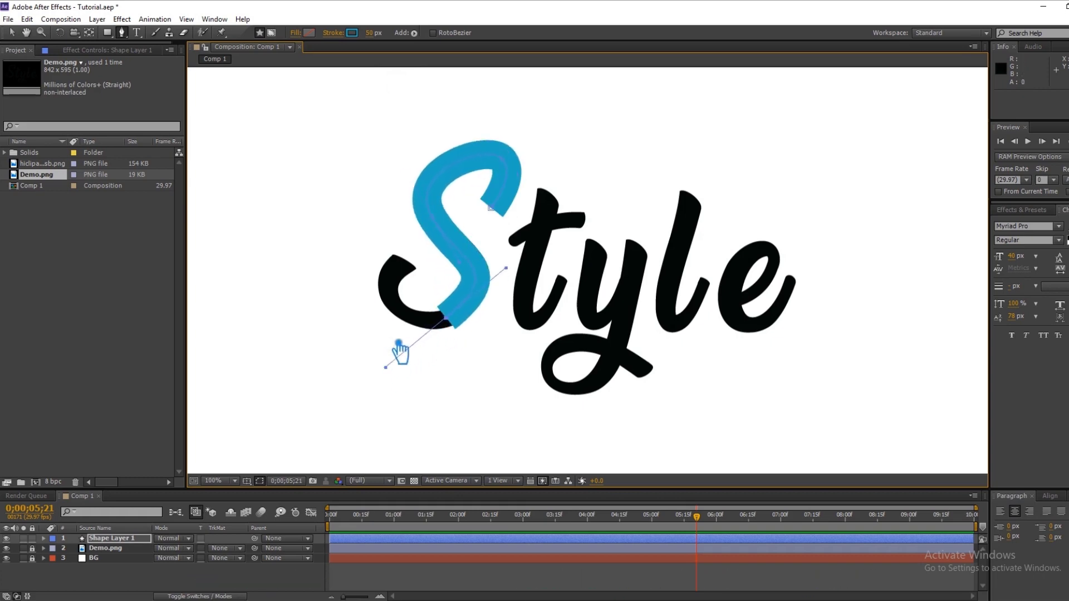
pyautogui.click(403, 274)
pyautogui.hotkey('ctrl', 'z')
# Step: Set the traced shape's stroke to None so the black lettering underneath stays uncovered
pyautogui.click(337, 34)
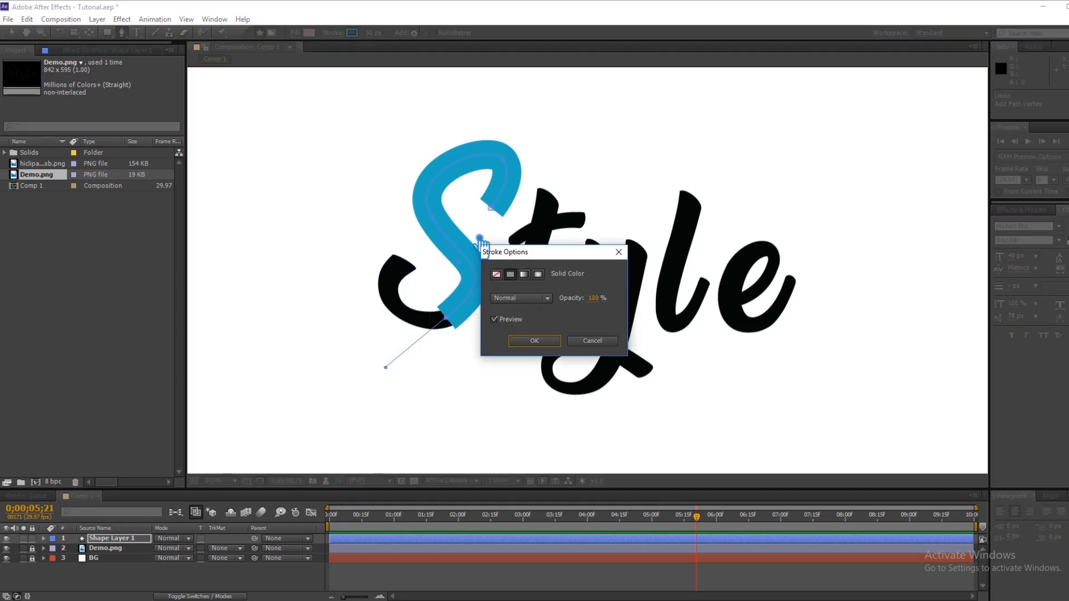
pyautogui.click(496, 274)
pyautogui.click(534, 341)
pyautogui.scroll(3, 458, 351)
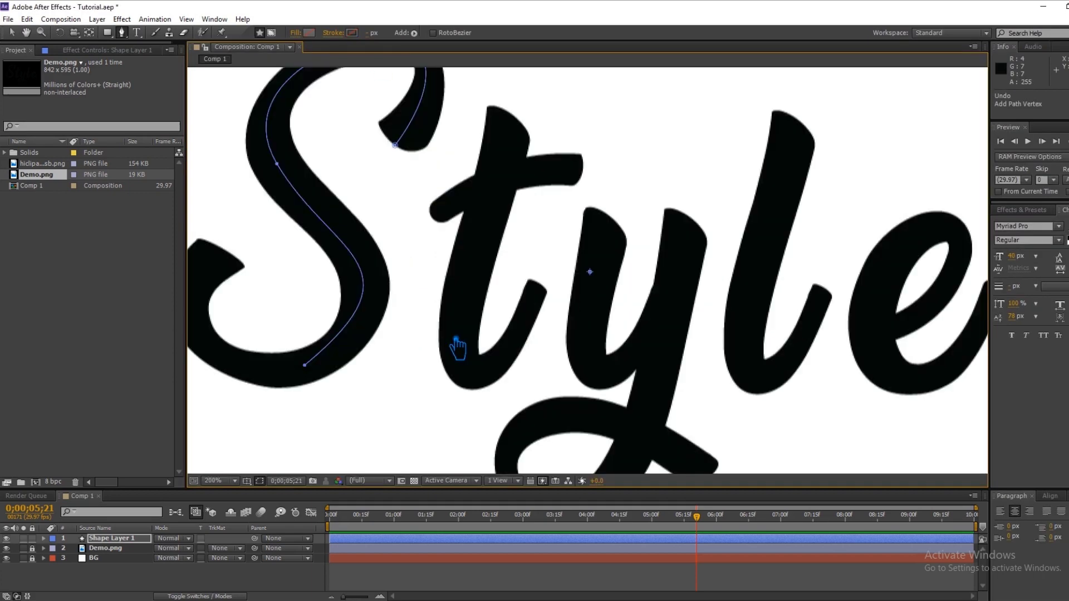
pyautogui.hotkey('ctrl', 'z')
pyautogui.hotkey('ctrl', 'shift', 'z')
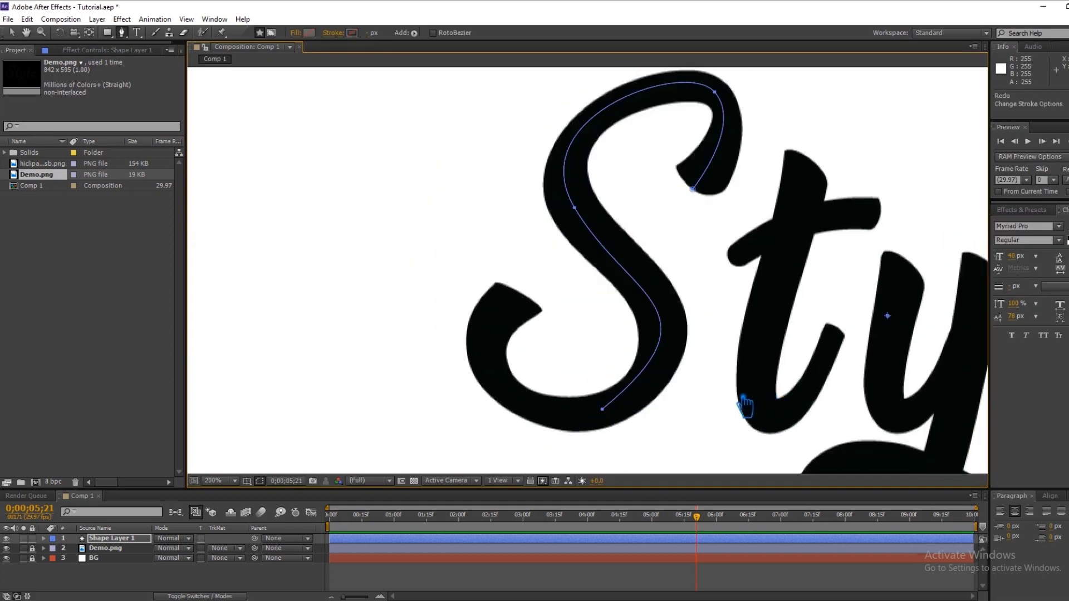
# Step: Adjust the curve handles along the lower S to follow its centerline and extend the path to the letter's lower end
pyautogui.moveTo(602, 409); pyautogui.dragTo(722, 310)
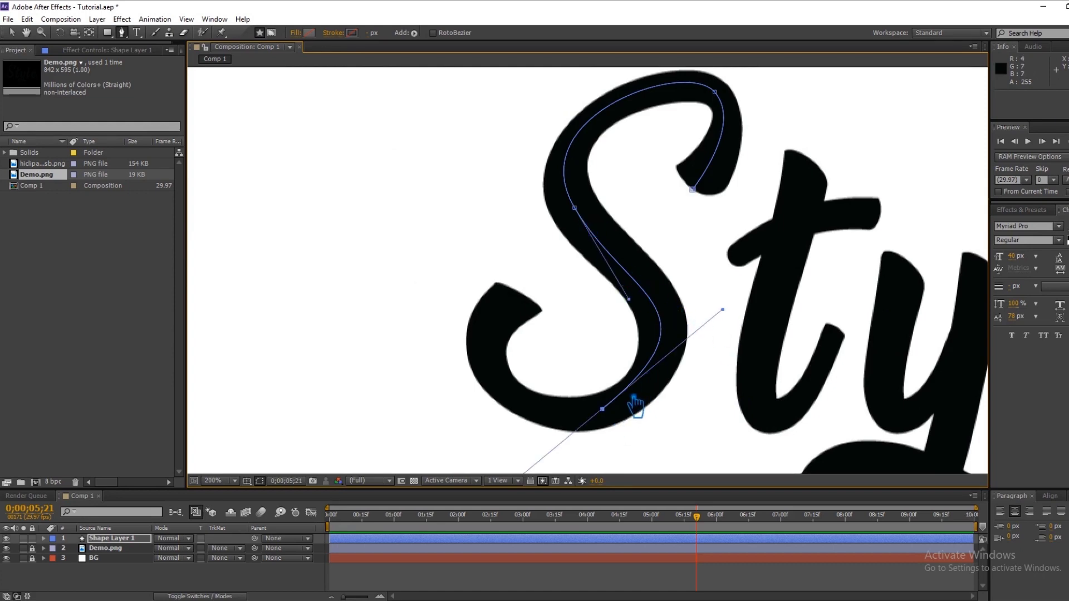
pyautogui.moveTo(634, 417); pyautogui.dragTo(577, 293)
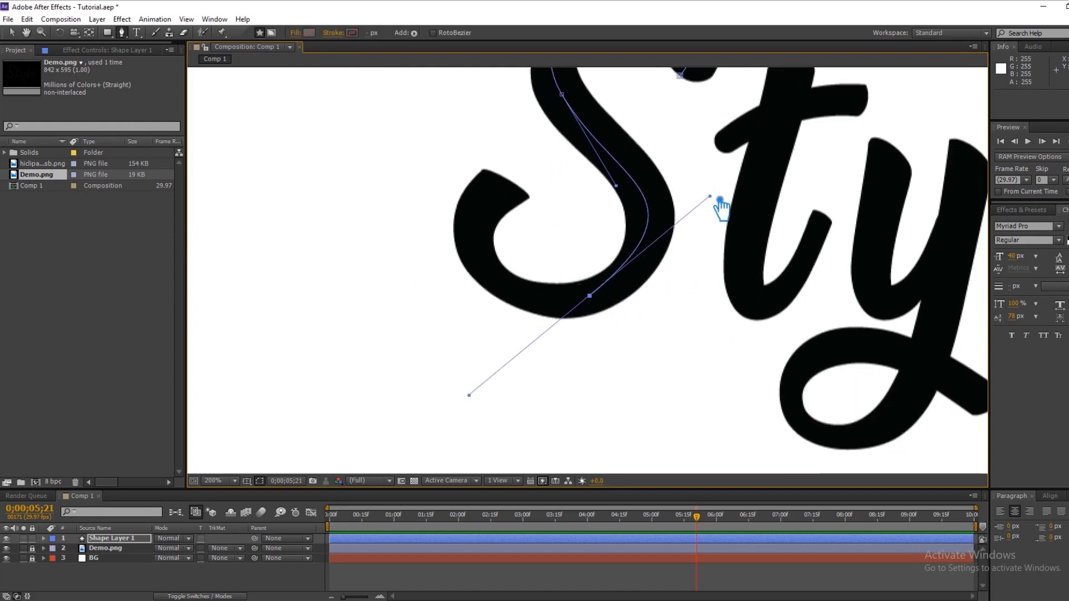
pyautogui.moveTo(726, 238); pyautogui.dragTo(722, 254)
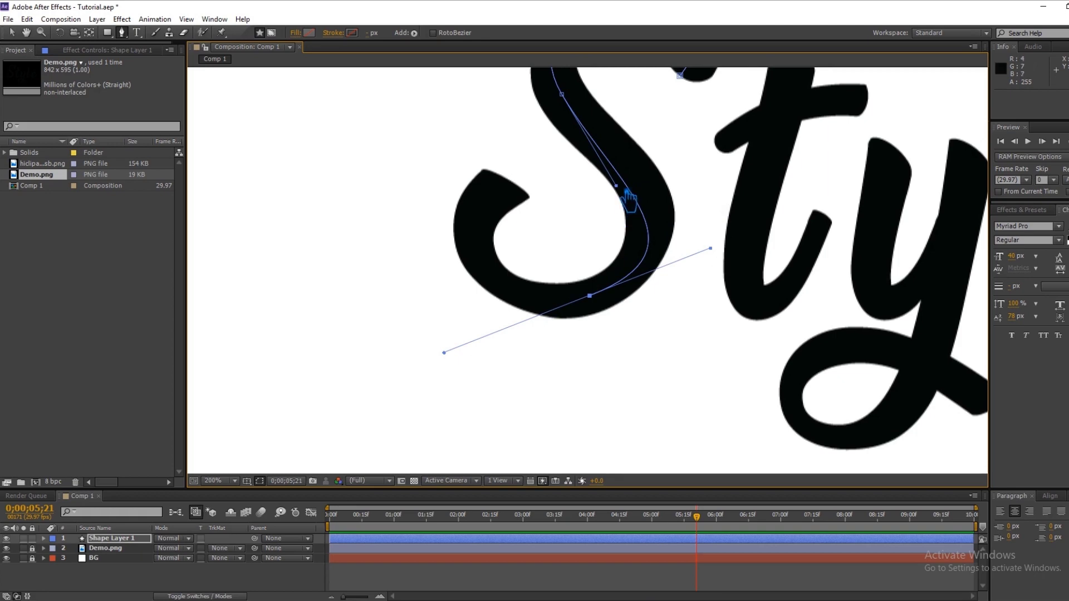
pyautogui.moveTo(627, 193); pyautogui.dragTo(637, 172)
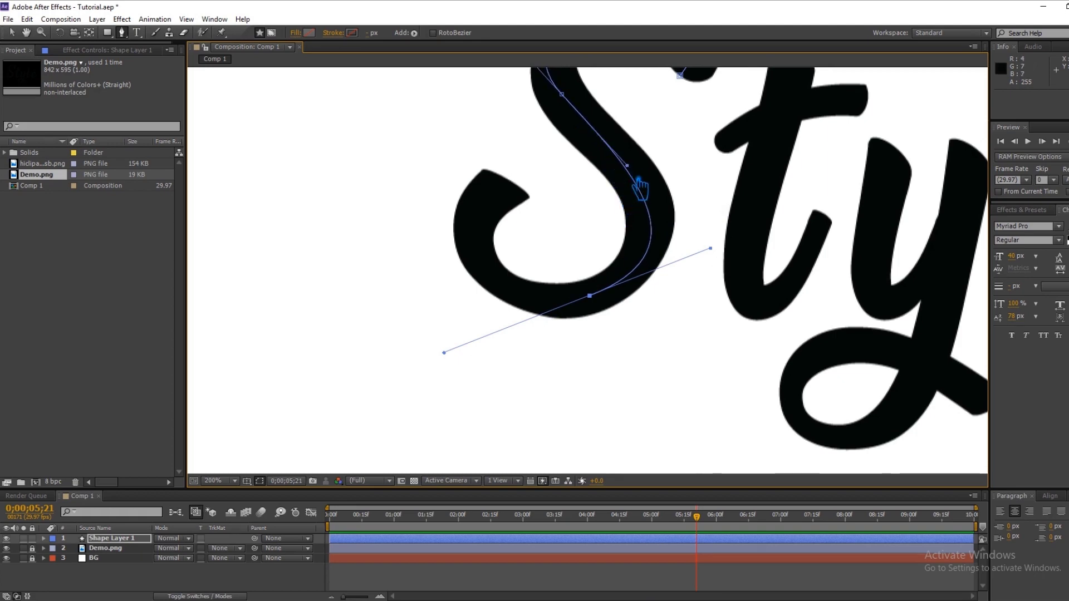
pyautogui.moveTo(444, 352); pyautogui.dragTo(519, 309)
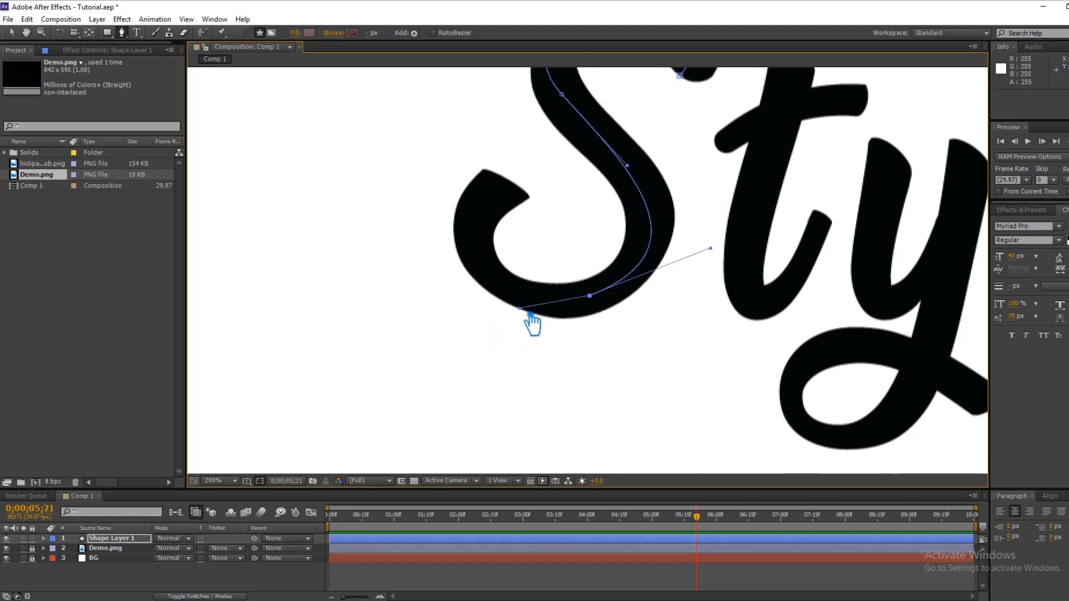
pyautogui.moveTo(508, 178); pyautogui.dragTo(596, 125)
# Step: Continue the same path along the crossbar of the letter t, collapsing the outgoing handle at its far end
pyautogui.moveTo(668, 329); pyautogui.dragTo(520, 386)
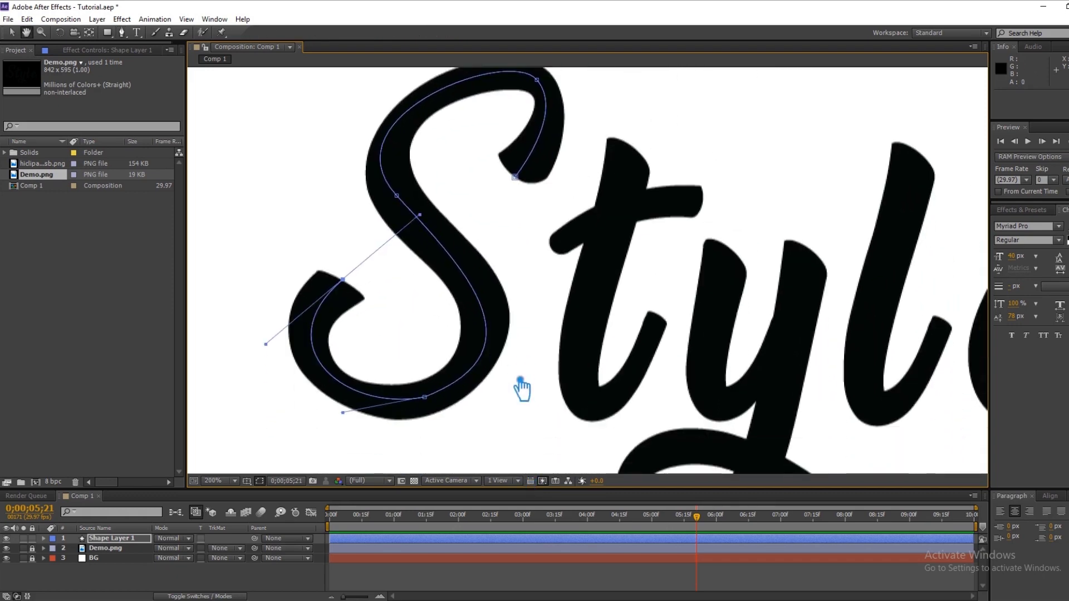
pyautogui.click(552, 236)
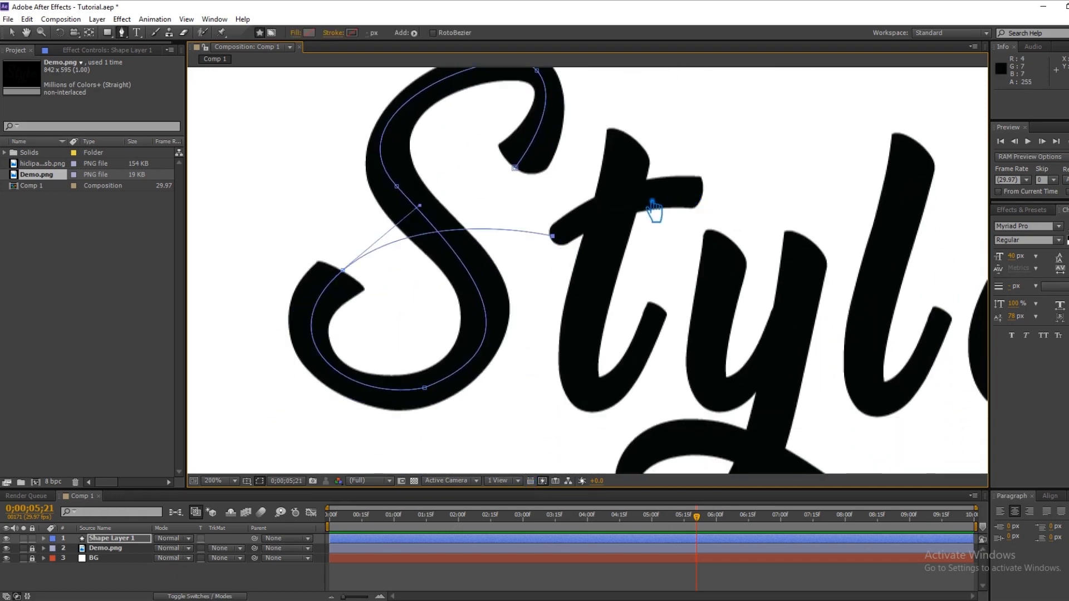
pyautogui.moveTo(703, 192); pyautogui.dragTo(788, 206)
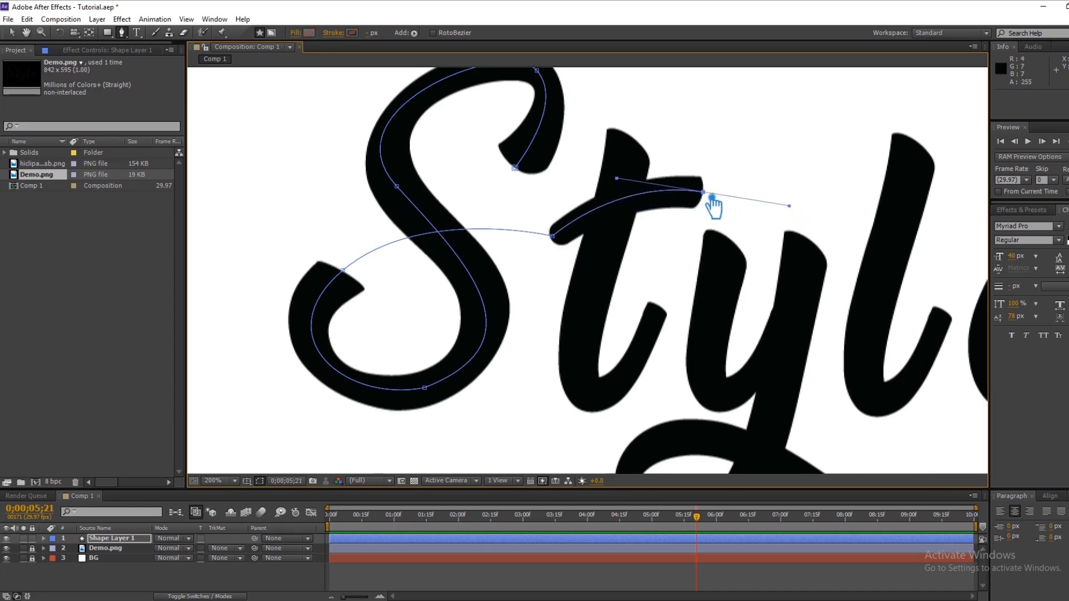
pyautogui.moveTo(798, 210); pyautogui.dragTo(715, 201)
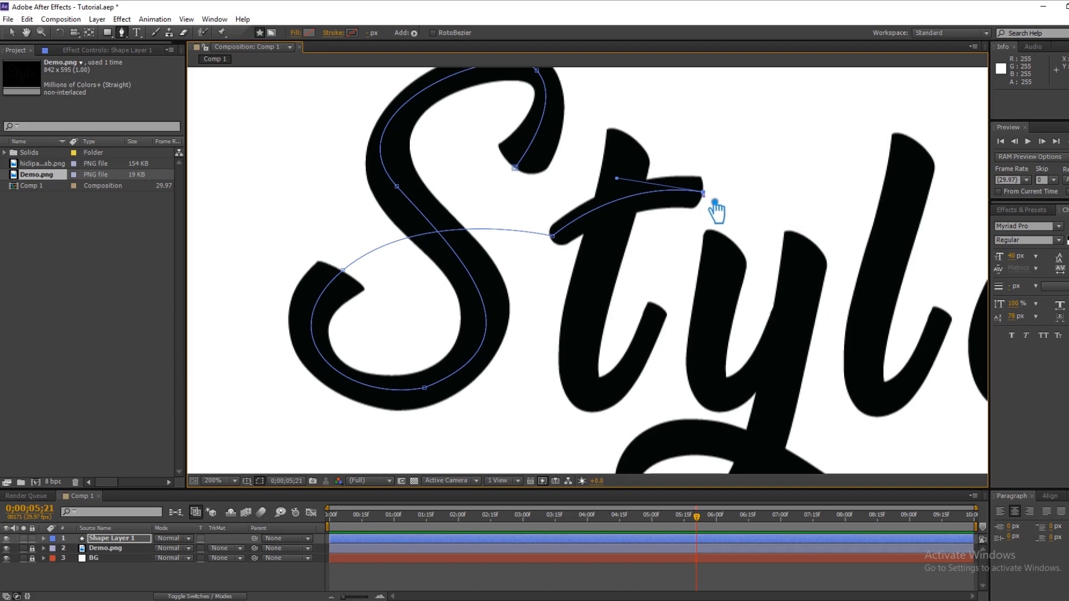
pyautogui.moveTo(613, 207); pyautogui.dragTo(605, 228)
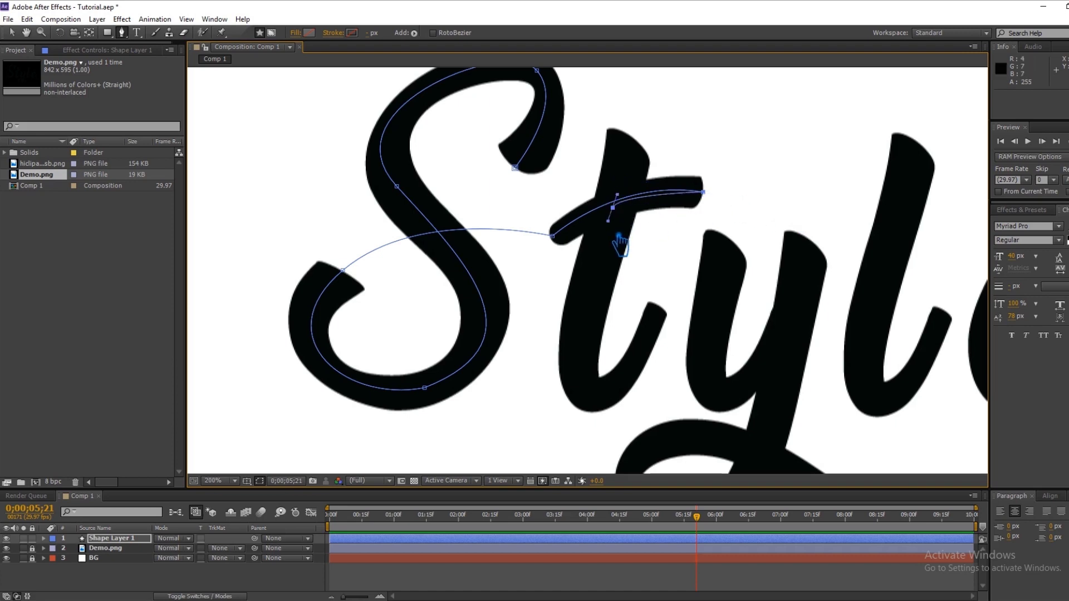
pyautogui.hotkey('ctrl', 'z')
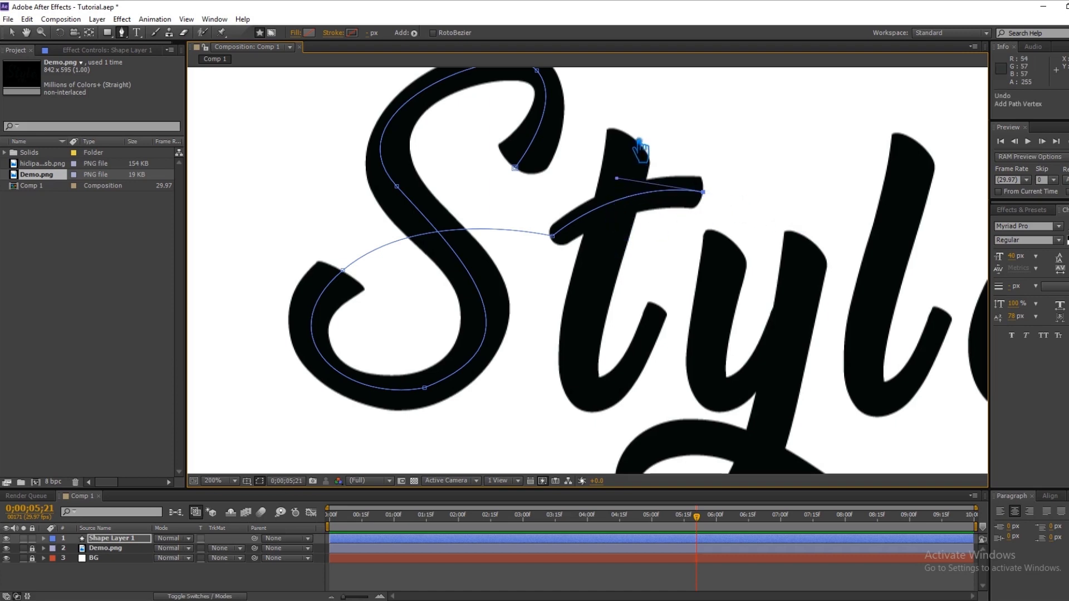
# Step: Trace the stem and bottom hook of the letter t from its upper tip to the end of its upstroke
pyautogui.moveTo(631, 140); pyautogui.dragTo(628, 192)
pyautogui.moveTo(589, 312); pyautogui.dragTo(676, 313)
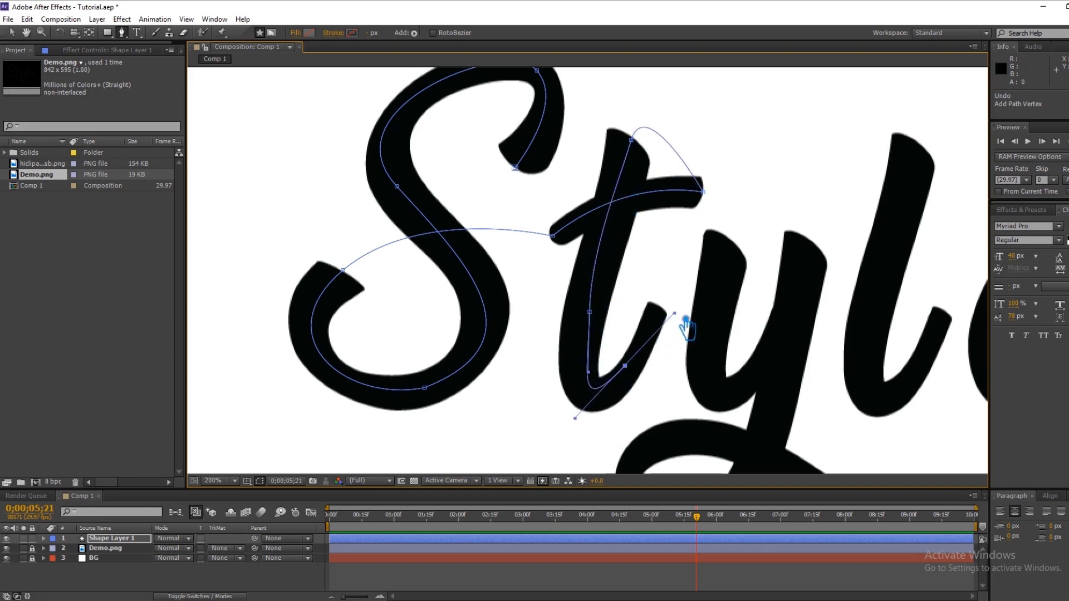
pyautogui.moveTo(589, 312); pyautogui.dragTo(582, 319)
pyautogui.moveTo(635, 373); pyautogui.dragTo(638, 381)
pyautogui.click(667, 314)
pyautogui.hotkey('ctrl', 'z')
pyautogui.moveTo(678, 320); pyautogui.dragTo(658, 320)
# Step: Trace the upper cup of the letter y from its first tip through the bottom curve to its second tip
pyautogui.moveTo(724, 232); pyautogui.dragTo(735, 290)
pyautogui.moveTo(721, 397); pyautogui.dragTo(766, 417)
pyautogui.moveTo(802, 257); pyautogui.dragTo(807, 227)
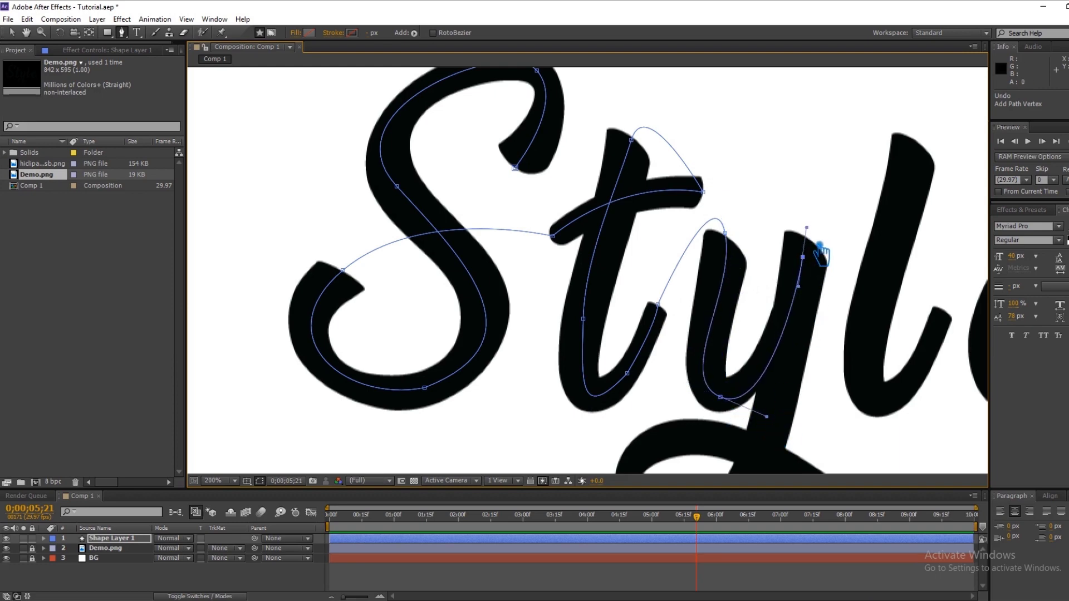
pyautogui.hotkey('ctrl', 'z')
pyautogui.moveTo(720, 396); pyautogui.dragTo(721, 393)
pyautogui.moveTo(798, 413); pyautogui.dragTo(718, 308)
pyautogui.moveTo(721, 152); pyautogui.dragTo(738, 137)
# Step: Trace the descending stem, lower loop and tail of the letter y, adjusting the handles to match the loop
pyautogui.moveTo(623, 421); pyautogui.dragTo(535, 445)
pyautogui.moveTo(558, 308); pyautogui.dragTo(577, 290)
pyautogui.hotkey('ctrl', 'z')
pyautogui.moveTo(535, 446); pyautogui.dragTo(579, 405)
pyautogui.moveTo(566, 308); pyautogui.dragTo(621, 250)
pyautogui.moveTo(747, 360); pyautogui.dragTo(773, 364)
pyautogui.moveTo(637, 263); pyautogui.dragTo(651, 278)
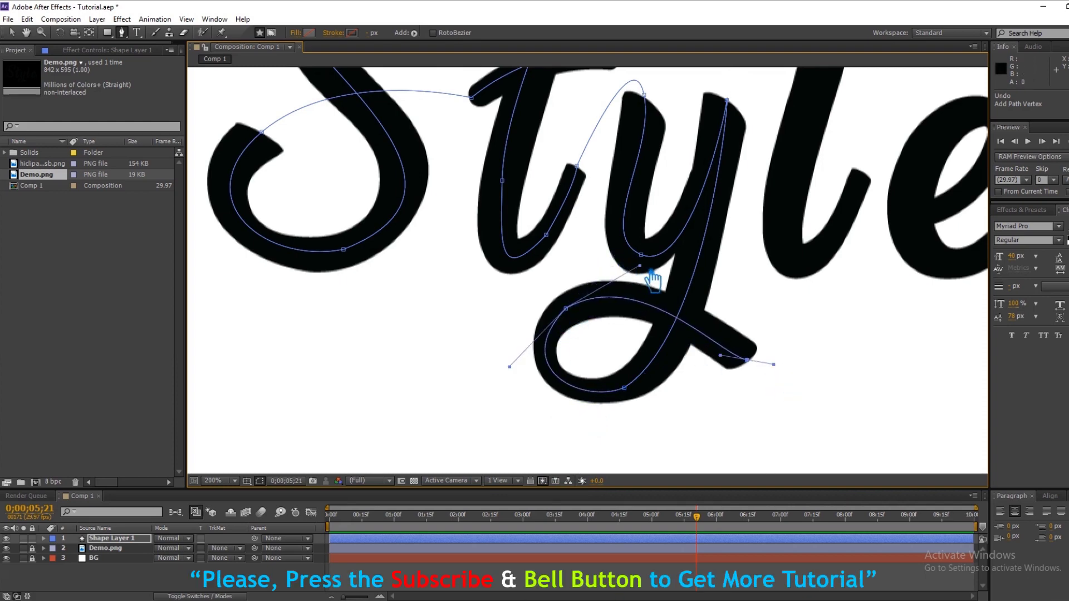
# Step: Route the path from the y's tail to the letter l and trace its stem and hook to the upstroke's end
pyautogui.moveTo(804, 375); pyautogui.dragTo(653, 438)
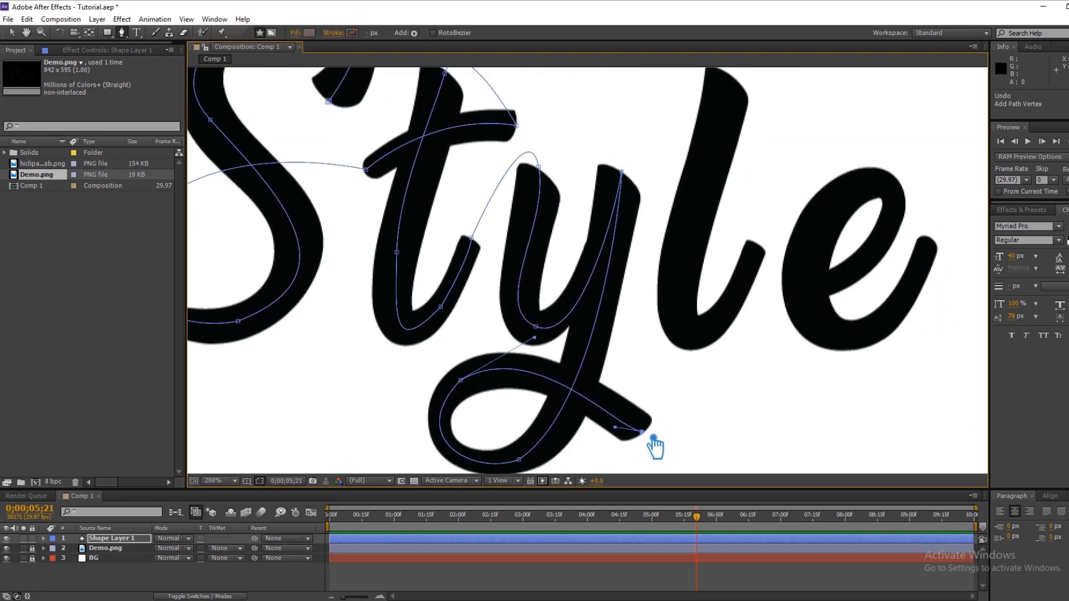
pyautogui.moveTo(600, 82); pyautogui.dragTo(721, 95)
pyautogui.moveTo(754, 127); pyautogui.dragTo(741, 223)
pyautogui.moveTo(717, 358); pyautogui.dragTo(749, 373)
pyautogui.moveTo(783, 277); pyautogui.dragTo(786, 268)
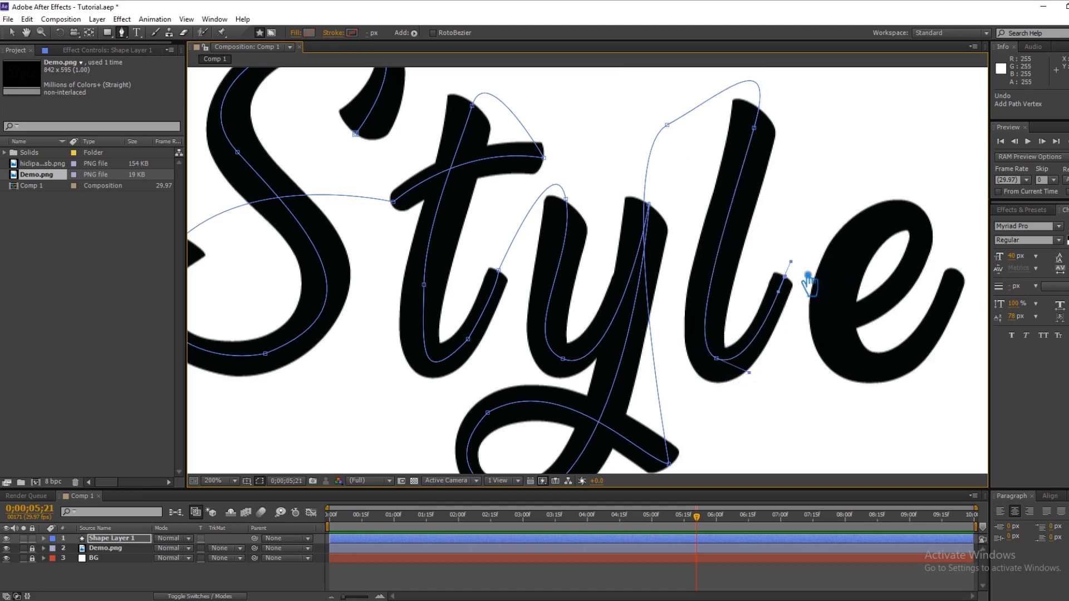
# Step: Trace the letter e through its loop and lower curve to its final tip, and deselect the finished path
pyautogui.moveTo(823, 320); pyautogui.dragTo(862, 328)
pyautogui.moveTo(920, 237); pyautogui.dragTo(940, 195)
pyautogui.moveTo(839, 280); pyautogui.dragTo(831, 337)
pyautogui.moveTo(889, 366); pyautogui.dragTo(942, 357)
pyautogui.click(956, 269)
pyautogui.moveTo(956, 269); pyautogui.dragTo(962, 261)
pyautogui.scroll(-2, 925, 310)
pyautogui.scroll(1, 925, 310)
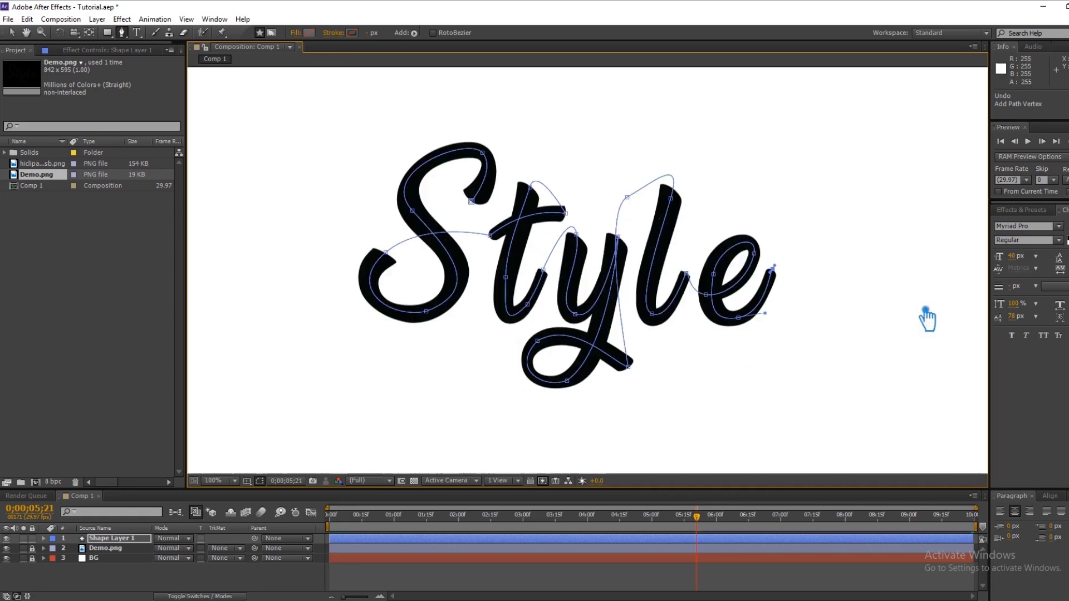
pyautogui.click(138, 582)
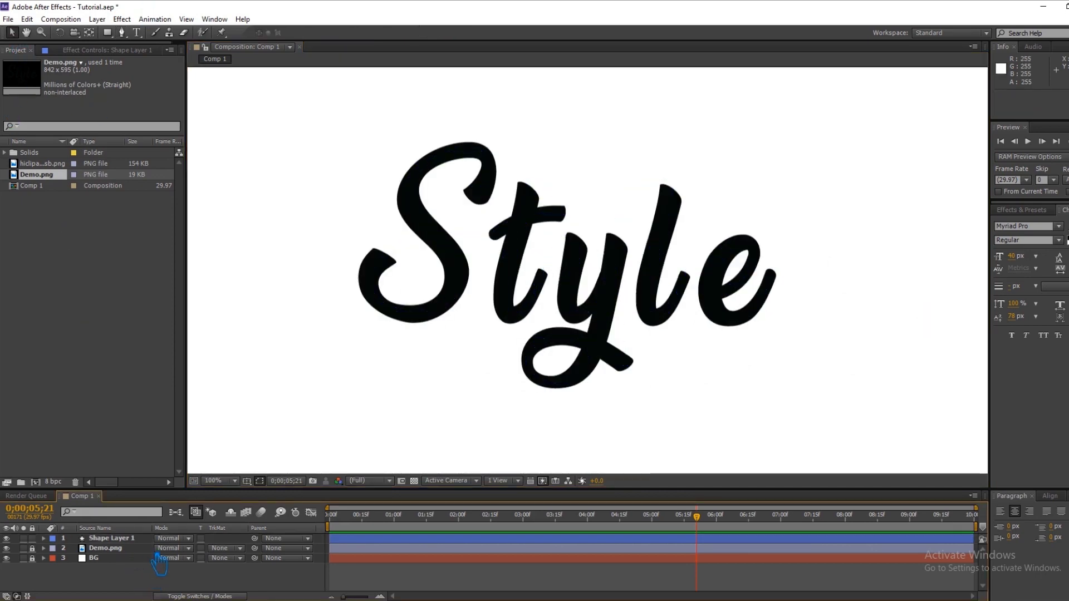
# Step: Add Trim Paths to Shape Layer 1 and expand its properties
pyautogui.click(120, 540)
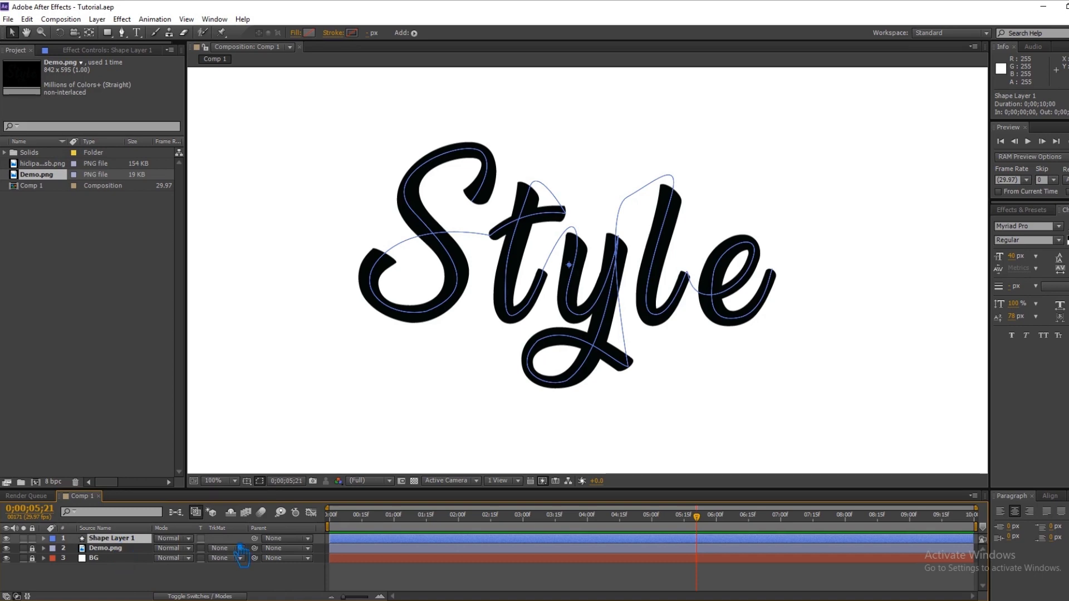
pyautogui.click(44, 538)
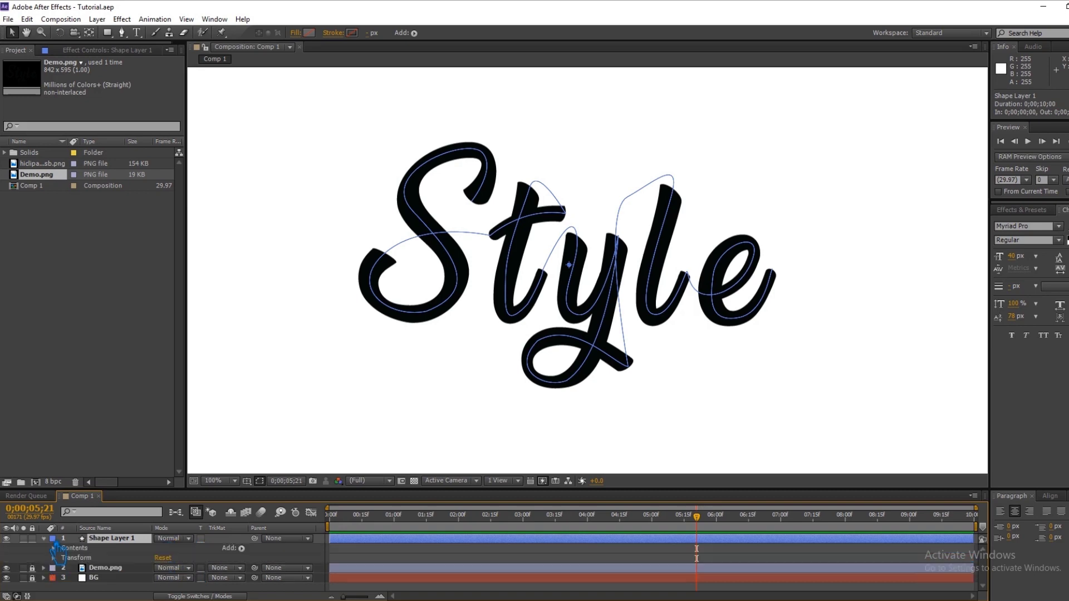
pyautogui.click(241, 548)
pyautogui.click(307, 497)
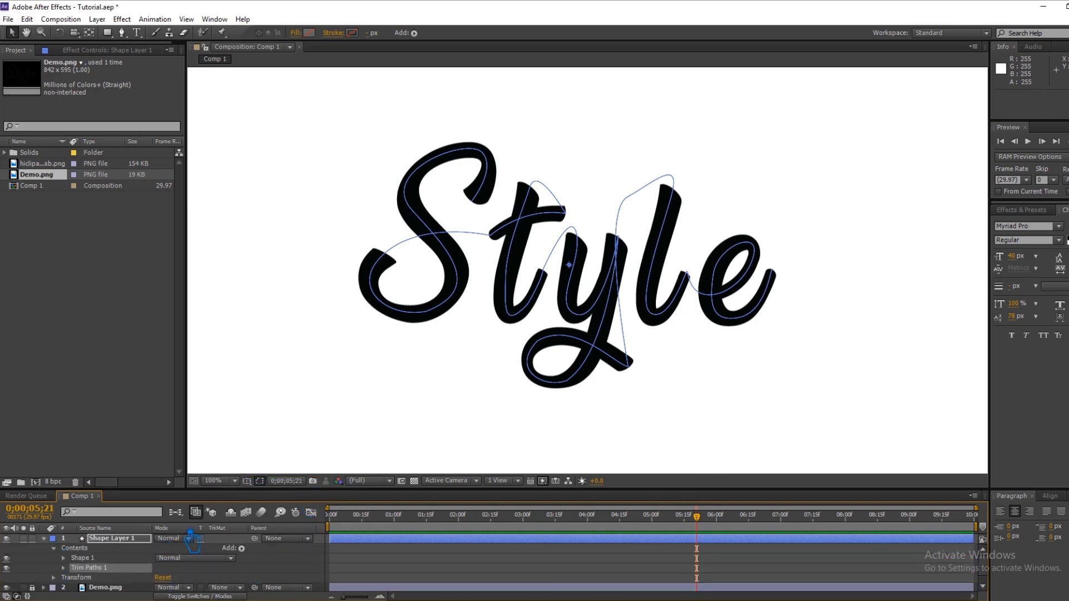
pyautogui.click(63, 568)
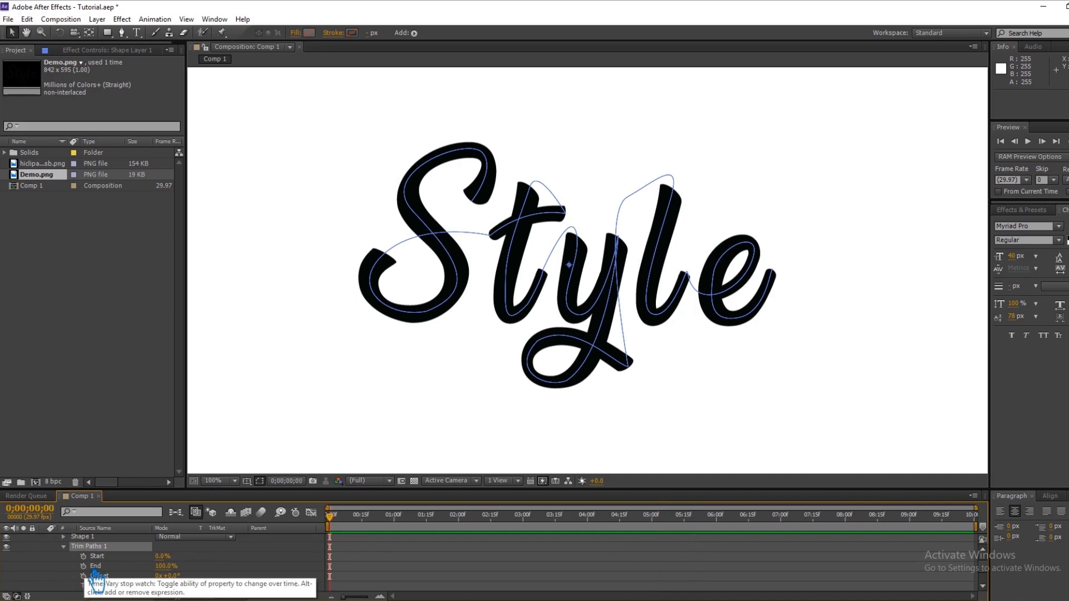
# Step: Set the stroke of Shape Layer 1 back to Solid Color
pyautogui.click(337, 33)
pyautogui.click(510, 275)
pyautogui.click(529, 339)
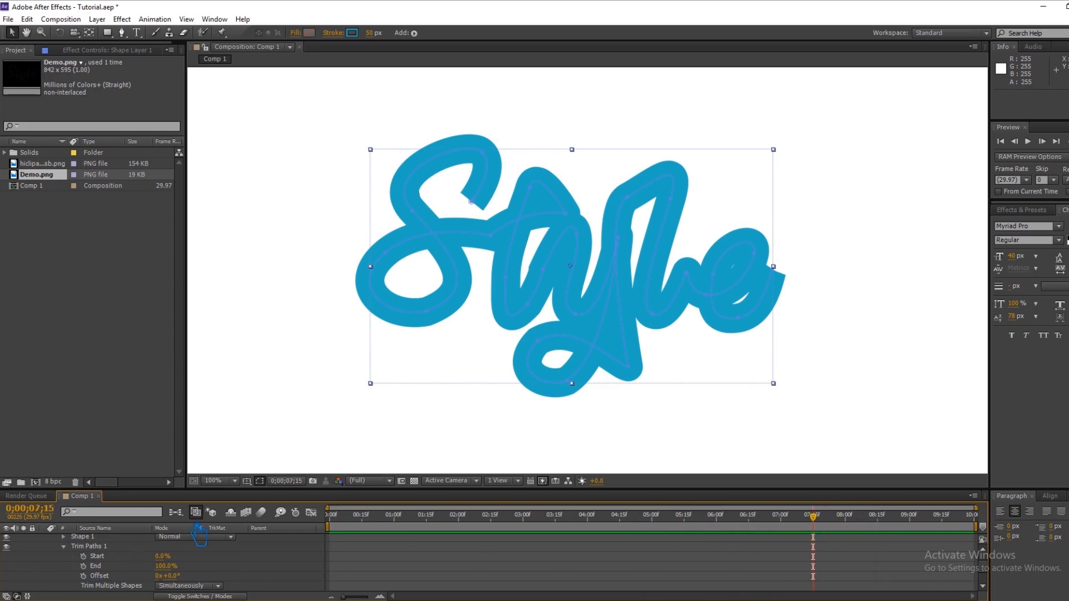
# Step: Keyframe the Trim Paths End value at 100% at 0;00;07;15 and at 0% at 0;00;00;00
pyautogui.click(83, 566)
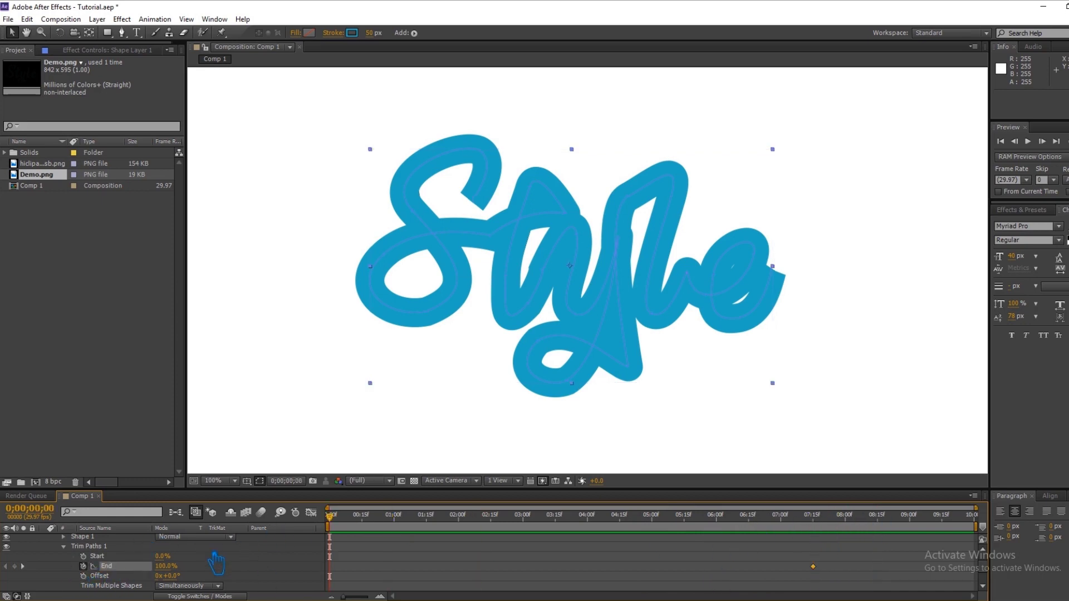
pyautogui.moveTo(179, 575); pyautogui.dragTo(121, 579)
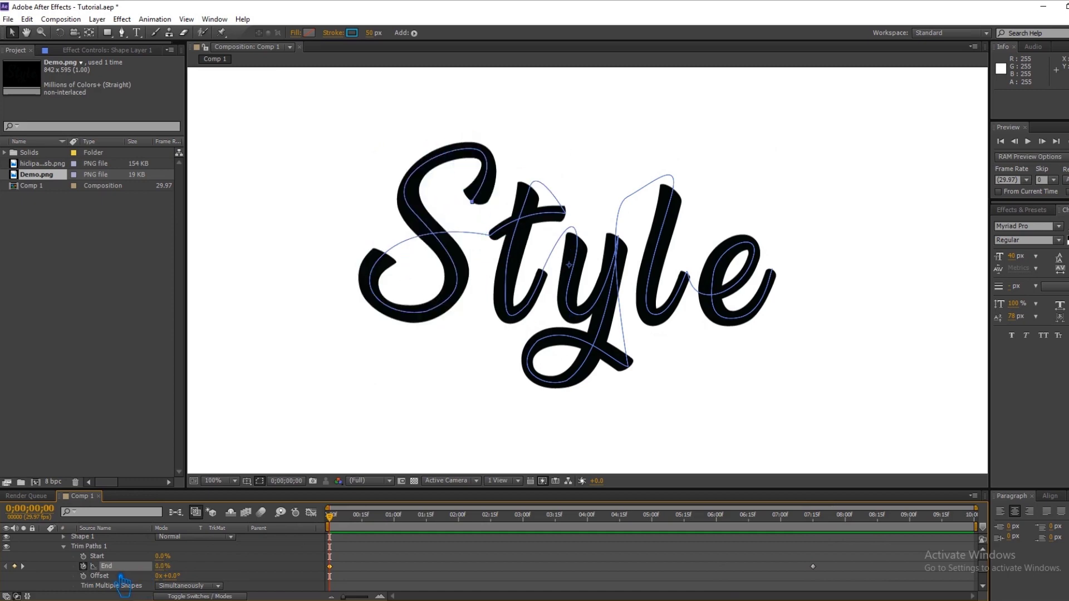
# Step: Apply Easy Ease In to the first Trim Paths End keyframe and save the project
pyautogui.hotkey('ctrl', 's')
pyautogui.rightClick(329, 567)
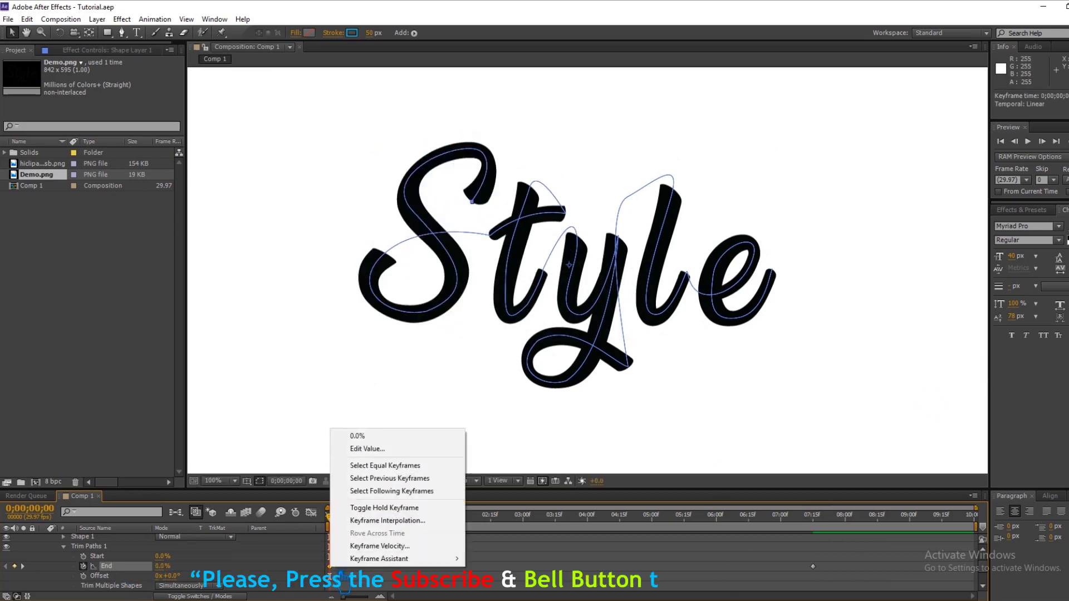
pyautogui.moveTo(389, 559)
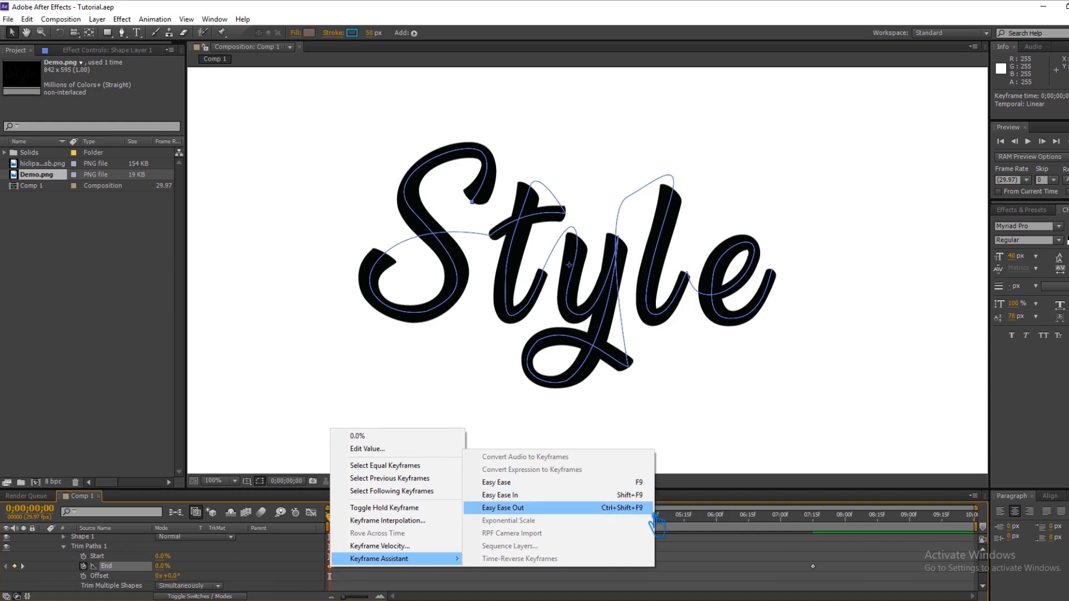
pyautogui.click(564, 495)
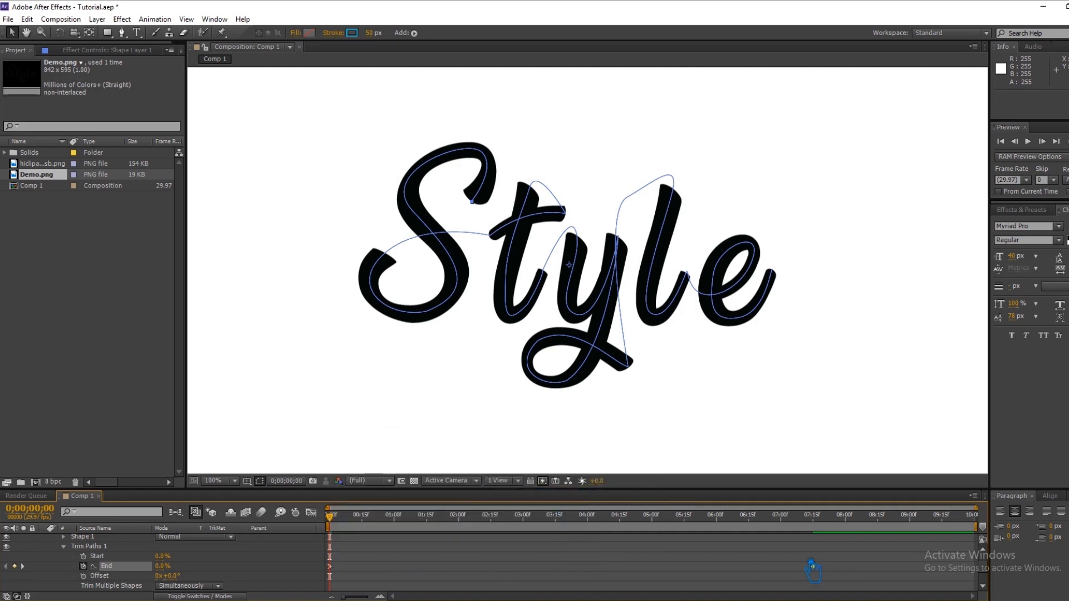
pyautogui.hotkey('ctrl', 's')
# Step: Unlock Demo.png, set its track matte to Alpha Matte from Shape Layer 1, and save the project
pyautogui.scroll(1, 77, 565)
pyautogui.click(44, 539)
pyautogui.moveTo(330, 517)
pyautogui.mouseDown()
pyautogui.moveTo(535, 521)
pyautogui.moveTo(610, 536)
pyautogui.moveTo(687, 532)
pyautogui.moveTo(831, 495)
pyautogui.mouseUp()
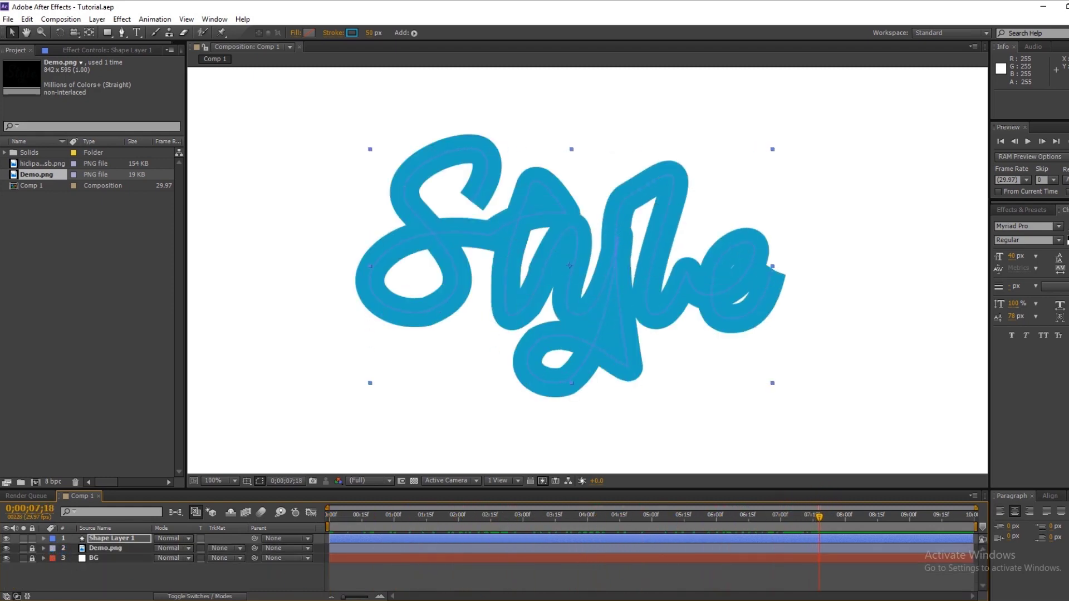
pyautogui.click(253, 552)
pyautogui.click(226, 548)
pyautogui.click(239, 494)
pyautogui.hotkey('ctrl', 's')
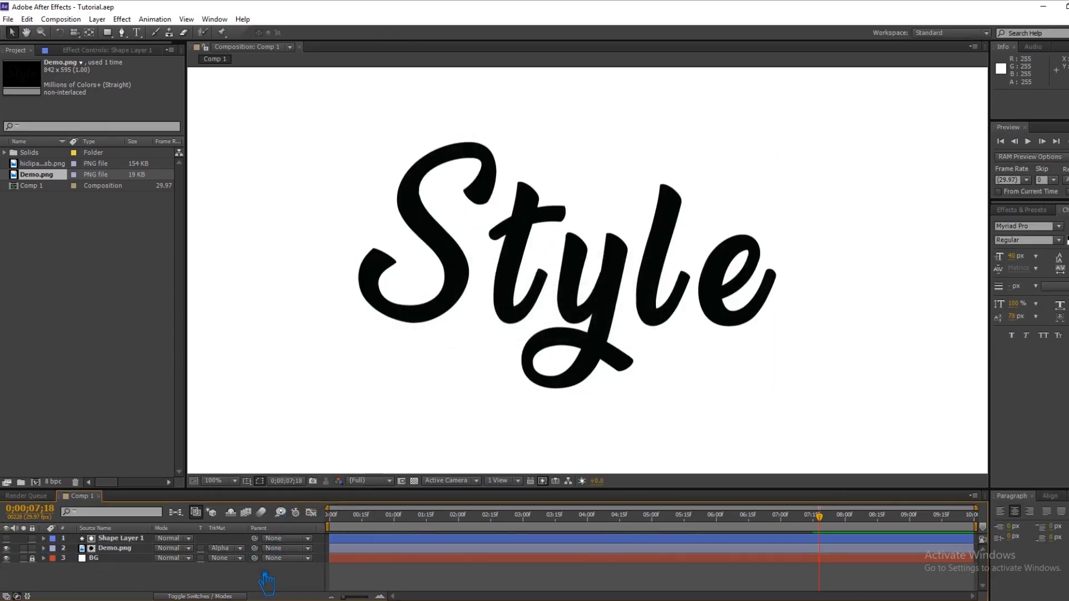
# Step: Play a RAM preview of the write-on animation, and park the playhead at 0;00;03;15 to inspect the y
pyautogui.press('KP_0')
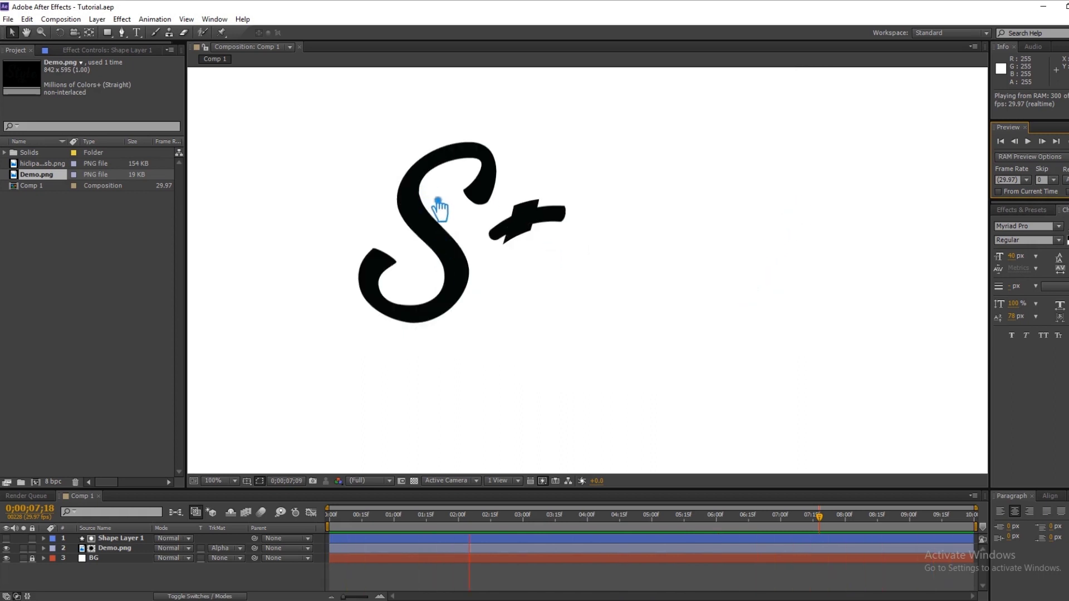
pyautogui.press('space')
pyautogui.moveTo(542, 517); pyautogui.dragTo(565, 548)
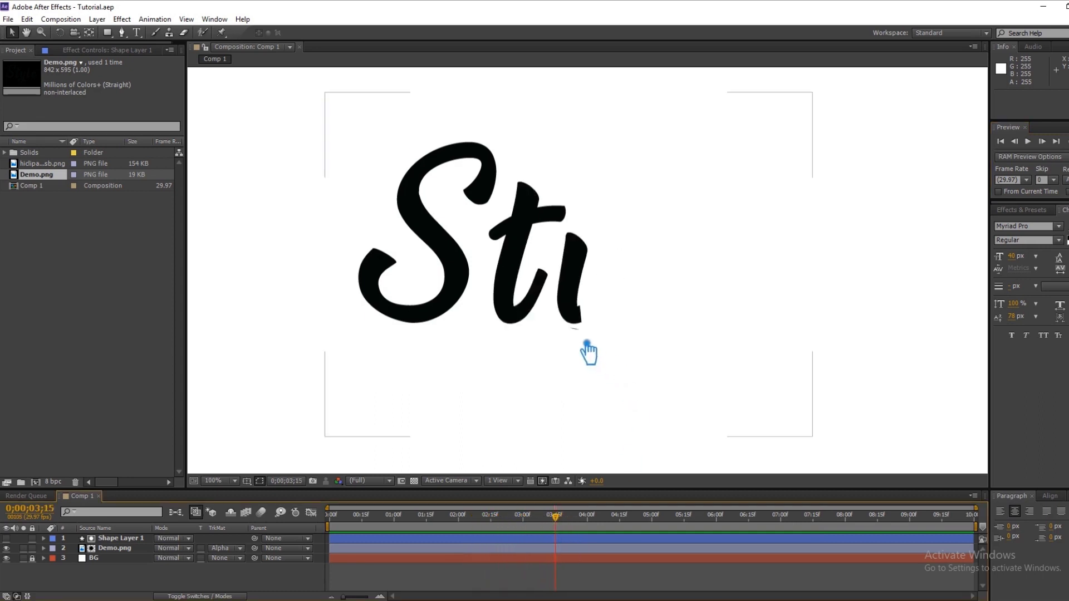
# Step: Increase the stroke width of Shape Layer 1 to 52 px, save, and preview the animation again
pyautogui.click(511, 538)
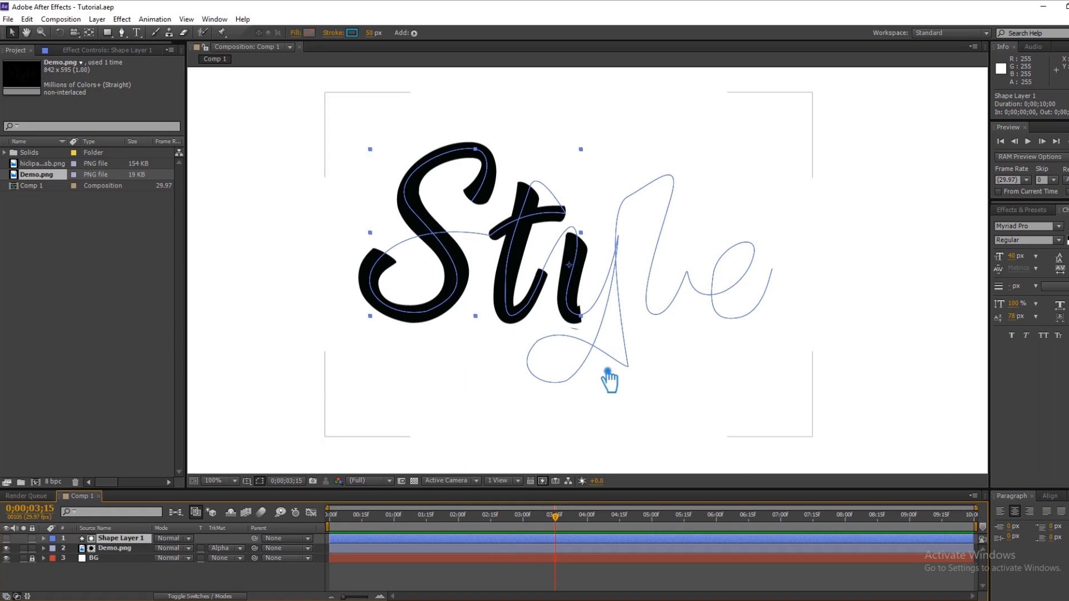
pyautogui.click(371, 33)
pyautogui.write('52')
pyautogui.press('Return')
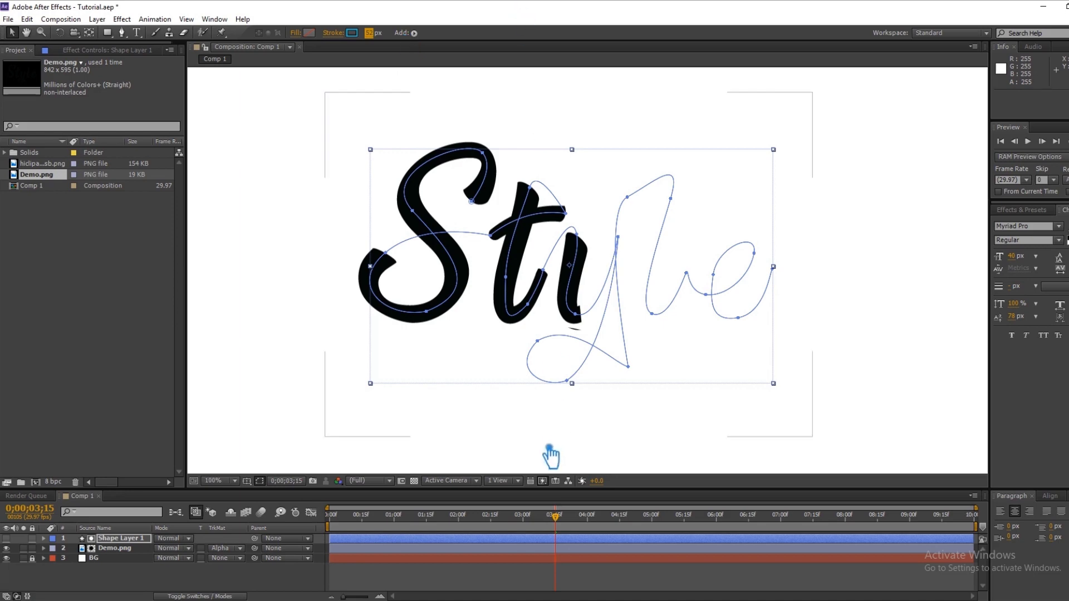
pyautogui.click(586, 319)
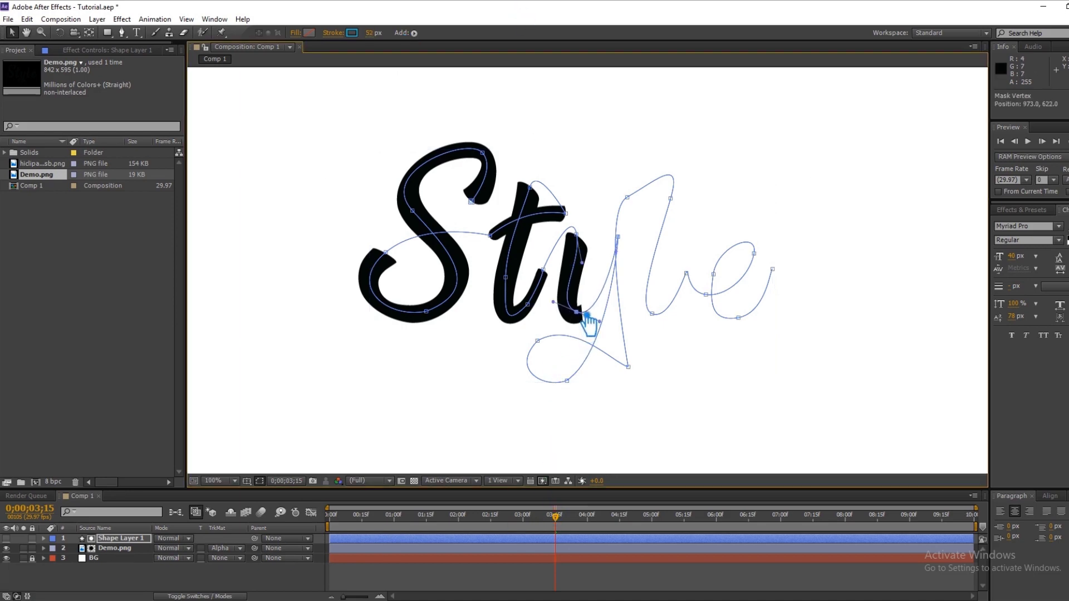
pyautogui.click(302, 581)
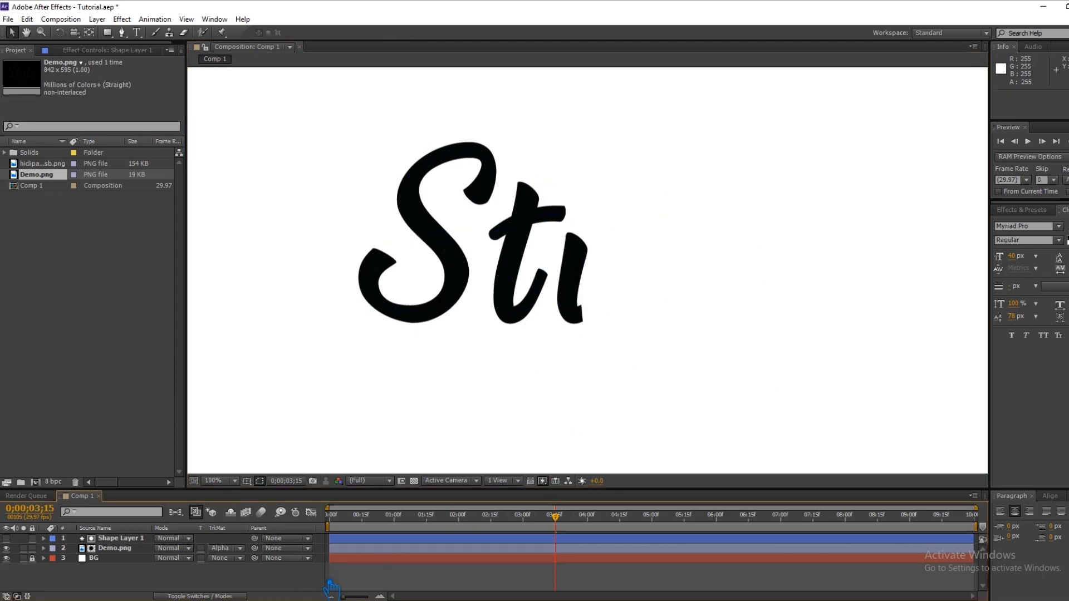
pyautogui.hotkey('ctrl', 's')
pyautogui.press('KP_0')
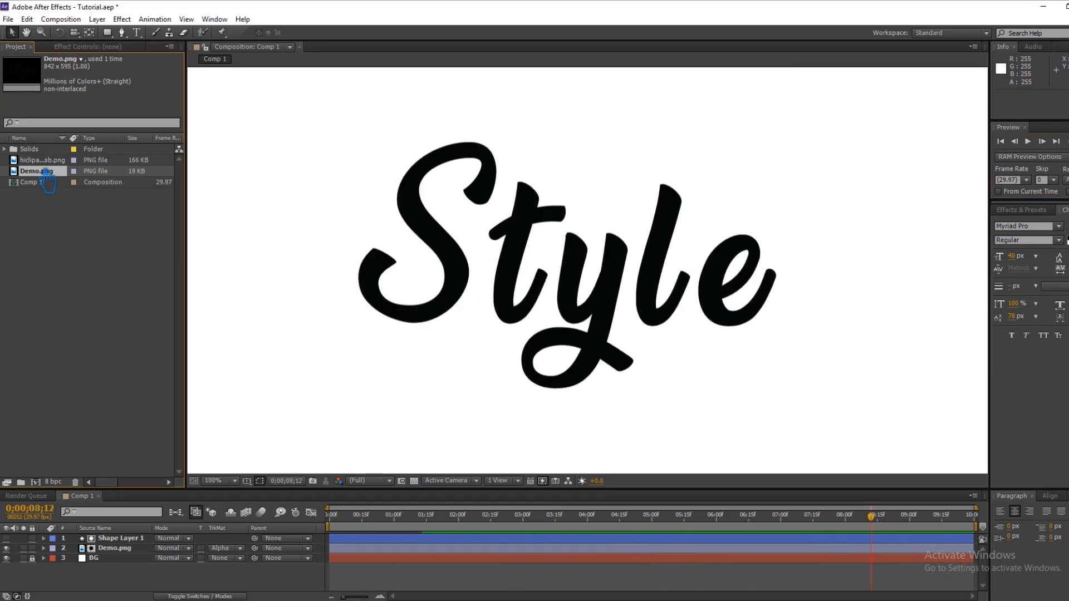
# Step: Add the hand image hiclipart.com-id_dtysb.png as the top layer of Comp 1, and end the work area at 0;00;07;15
pyautogui.click(51, 161)
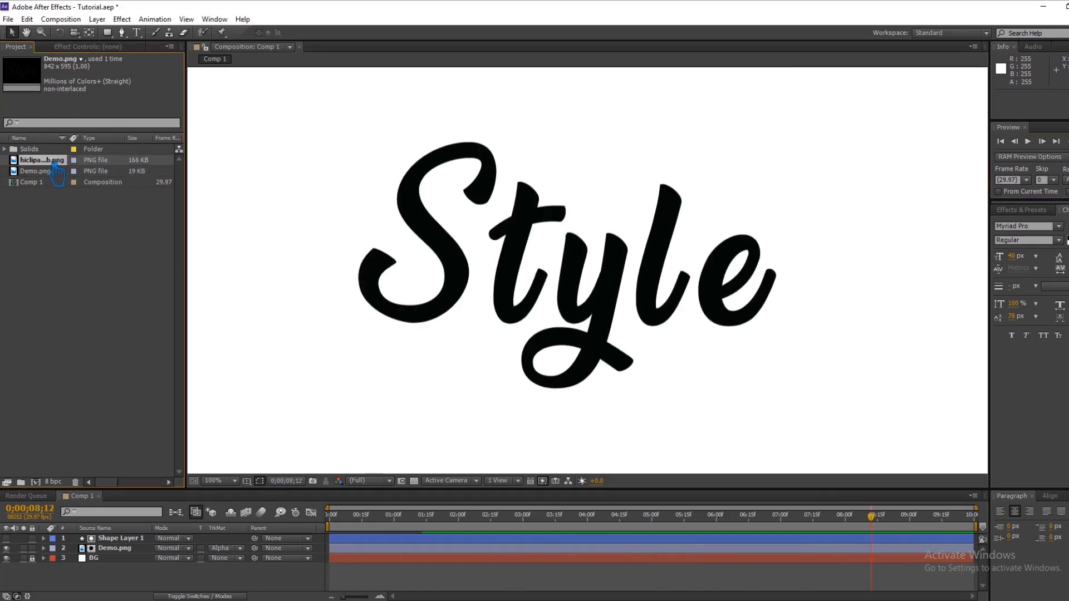
pyautogui.moveTo(47, 175); pyautogui.dragTo(46, 193)
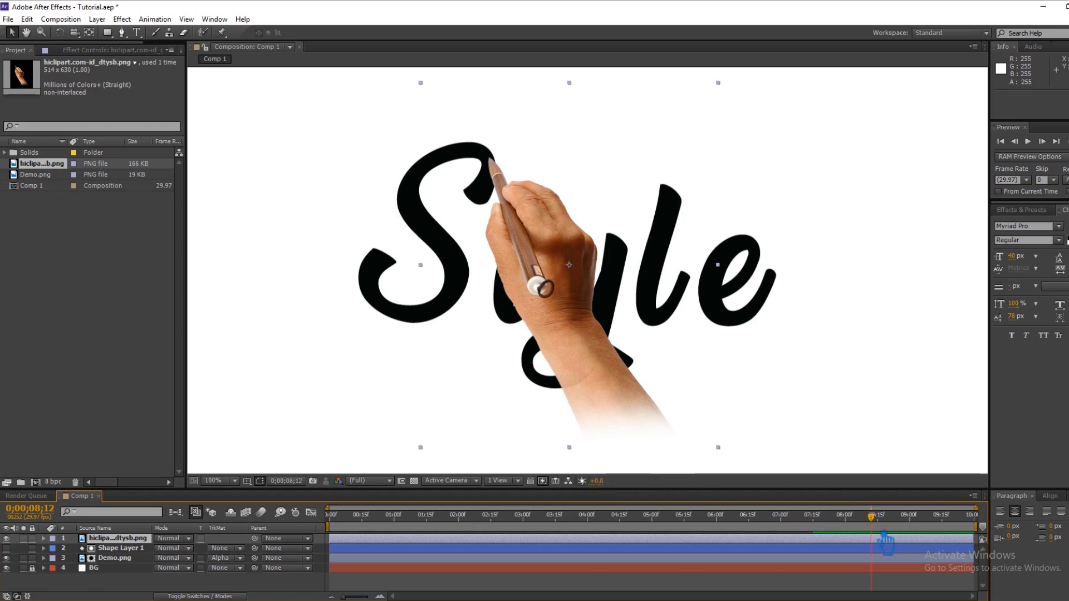
pyautogui.moveTo(824, 539)
pyautogui.mouseDown()
pyautogui.moveTo(793, 541)
pyautogui.moveTo(817, 537)
pyautogui.mouseUp()
pyautogui.press('n')
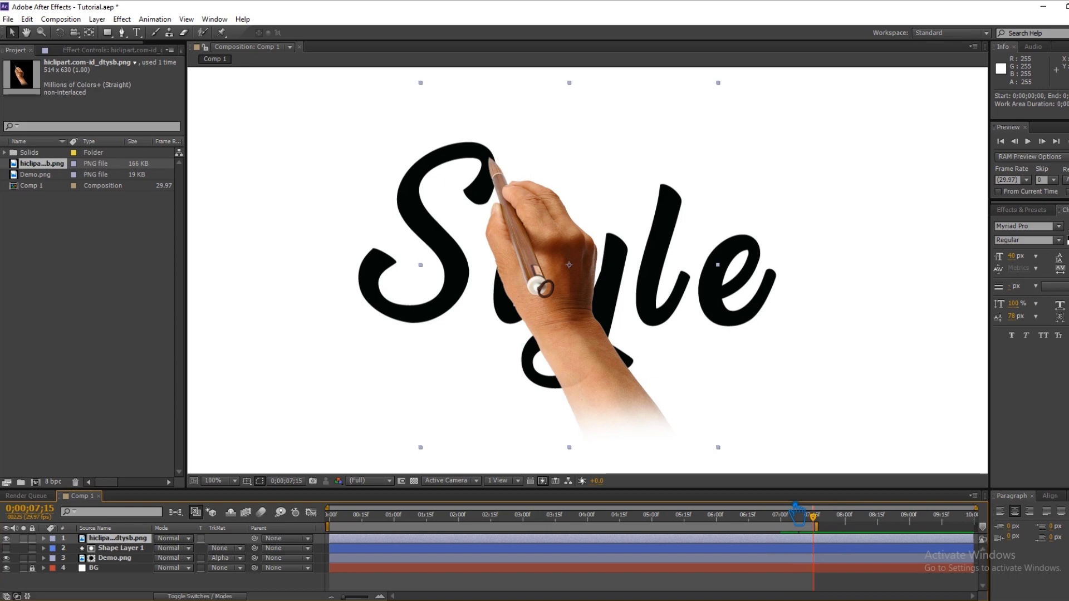
pyautogui.hotkey('ctrl', 's')
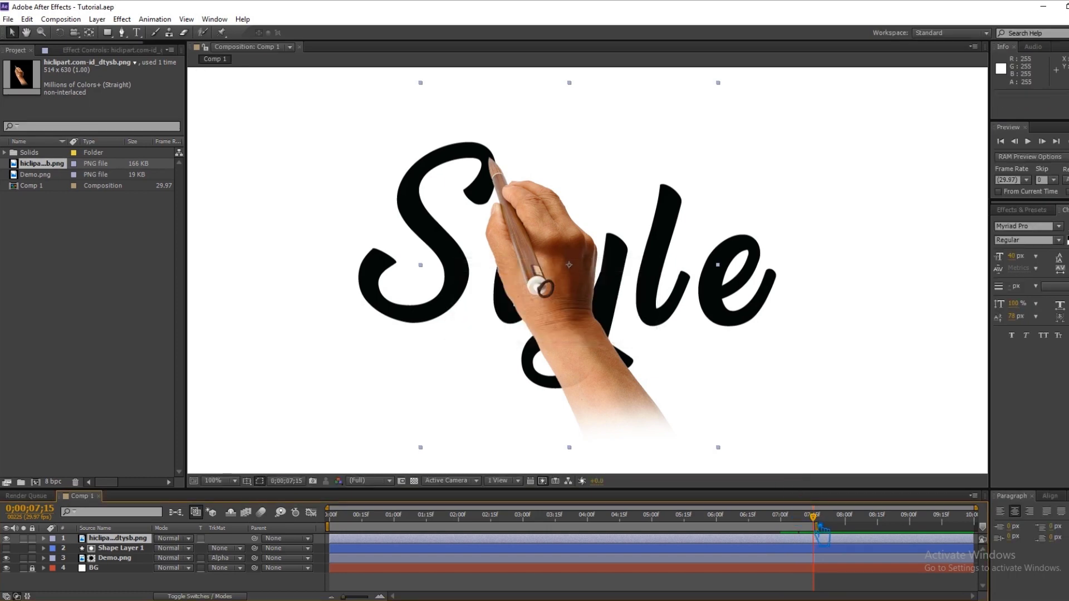
# Step: Expand the hand layer's Transform properties and place the pen tip at the start of the S, position 933, 600, at 0;00;00;01
pyautogui.moveTo(825, 526); pyautogui.dragTo(346, 538)
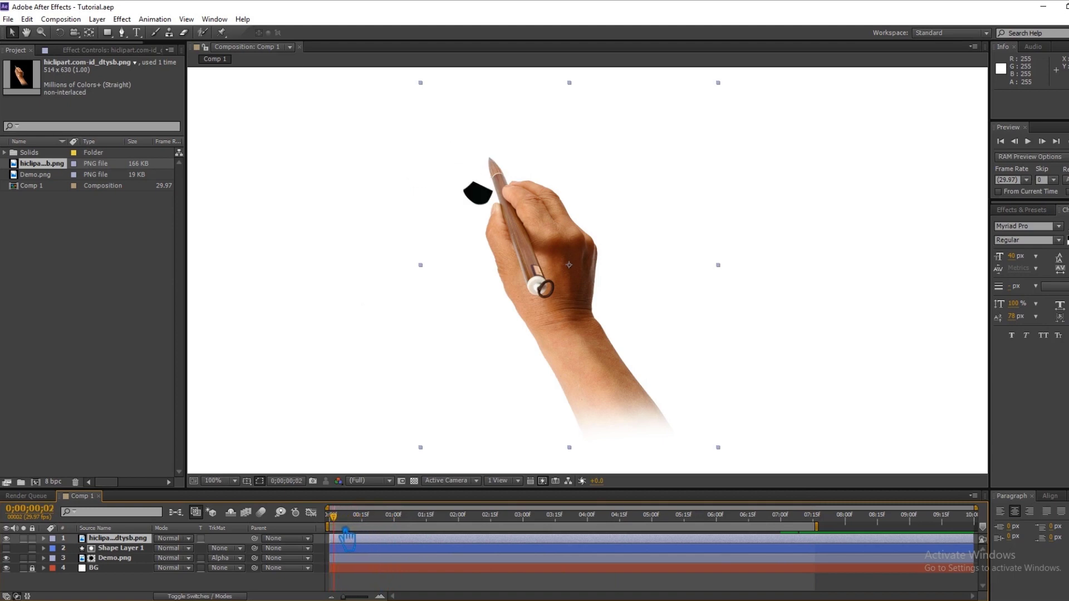
pyautogui.moveTo(556, 257); pyautogui.dragTo(543, 293)
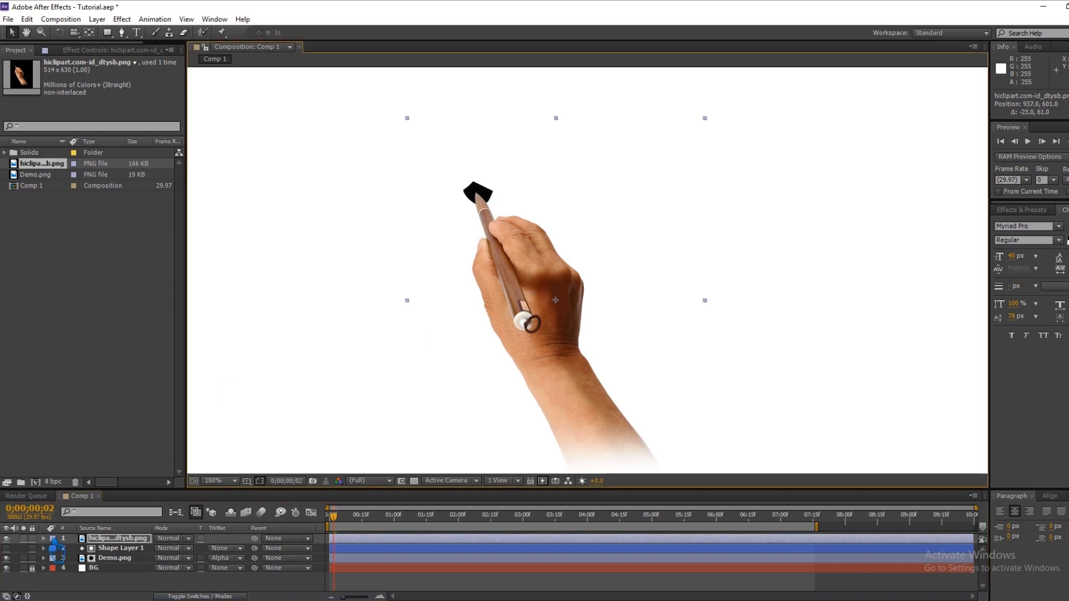
pyautogui.click(44, 538)
pyautogui.click(58, 551)
pyautogui.click(87, 539)
pyautogui.click(54, 548)
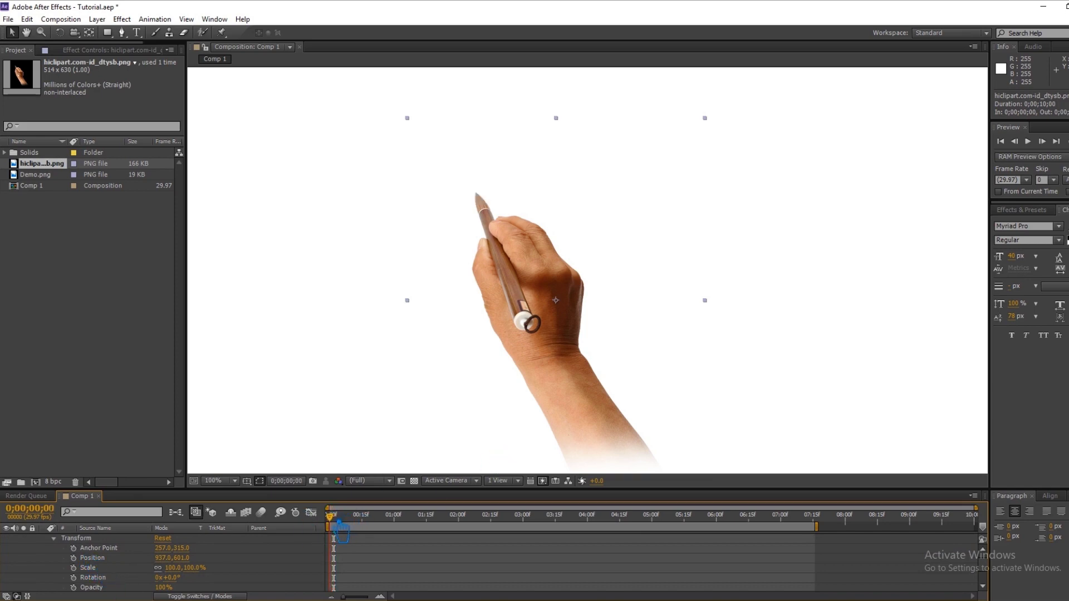
pyautogui.moveTo(550, 325); pyautogui.dragTo(551, 335)
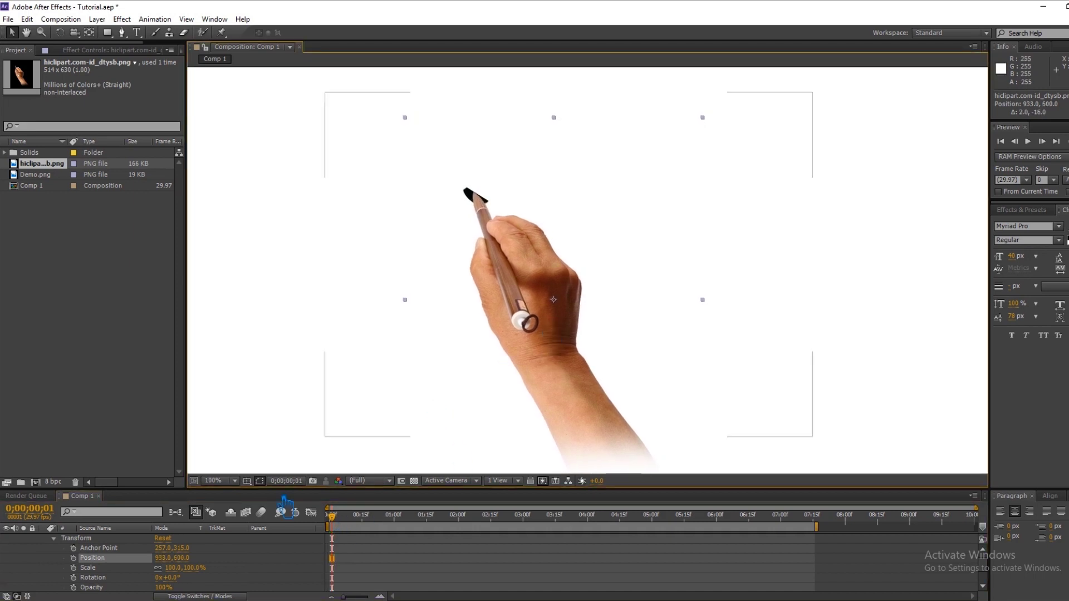
# Step: Enable keyframing on the hand layer's Transform properties at 0;00;00;01, and move the hand to position 959, 538 at 0;00;00;07
pyautogui.click(73, 587)
pyautogui.click(73, 578)
pyautogui.click(74, 568)
pyautogui.click(74, 548)
pyautogui.scroll(-1, 103, 574)
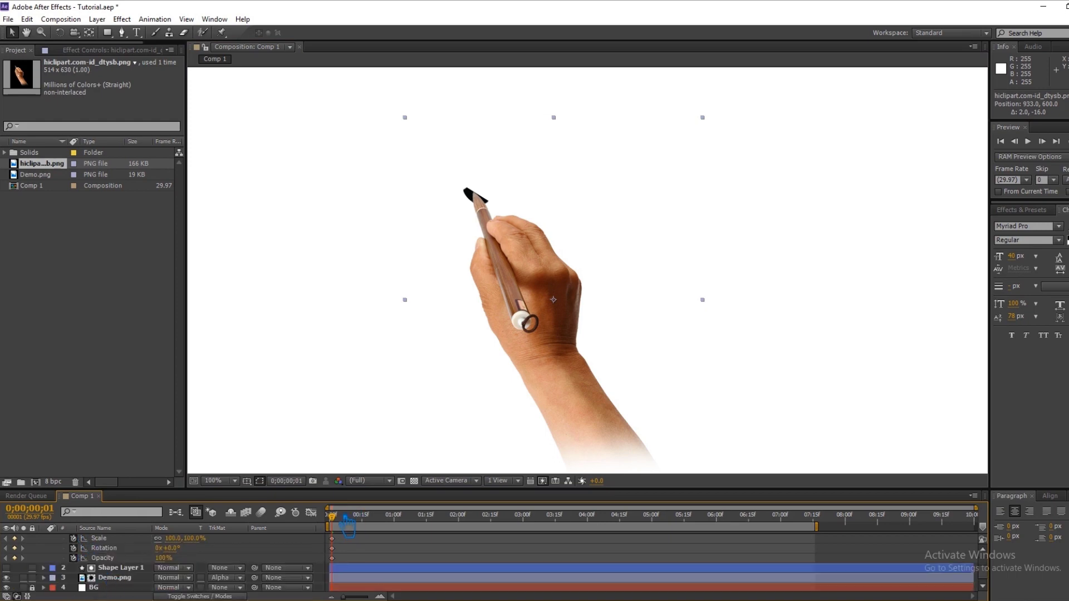
pyautogui.moveTo(341, 520); pyautogui.dragTo(352, 520)
pyautogui.moveTo(555, 301); pyautogui.dragTo(571, 266)
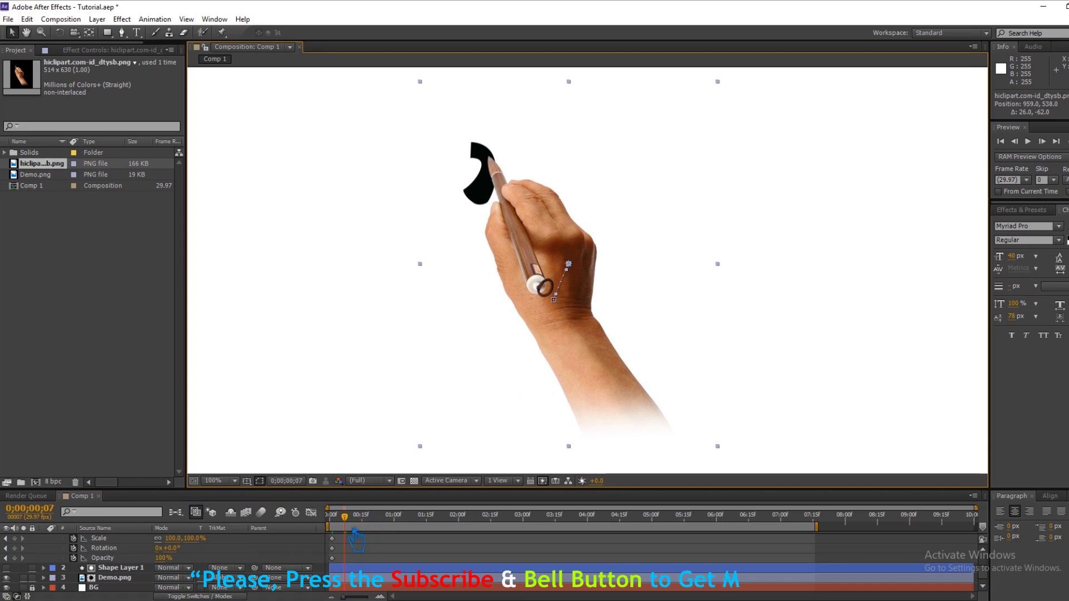
# Step: Remove the hand layer's keyframing from every Transform property except Position, and select the Position keyframes
pyautogui.scroll(2, 167, 559)
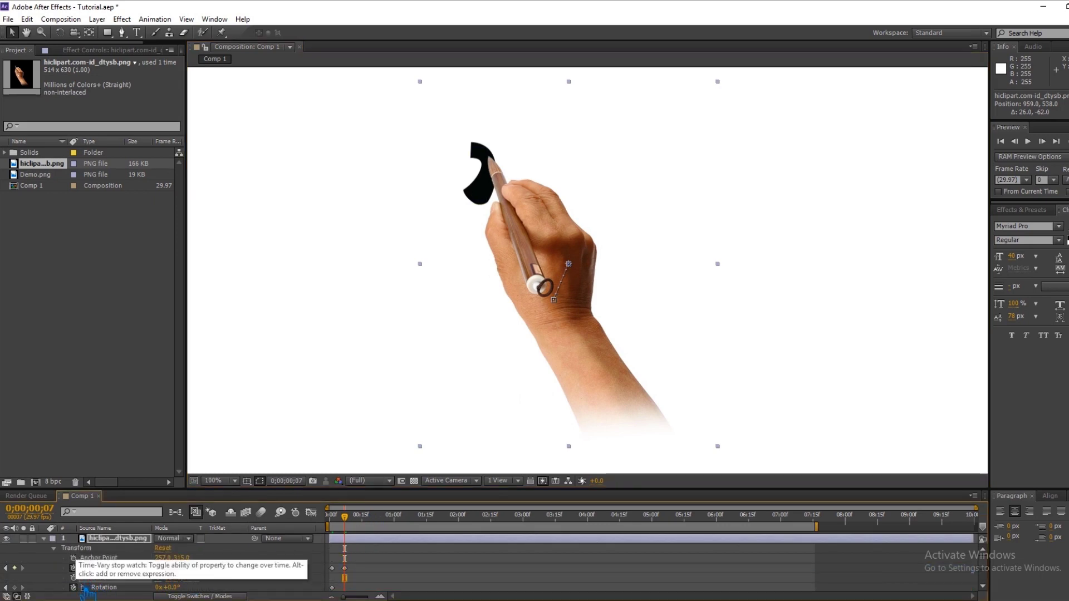
pyautogui.scroll(-3, 78, 568)
pyautogui.scroll(3, 106, 567)
pyautogui.click(112, 568)
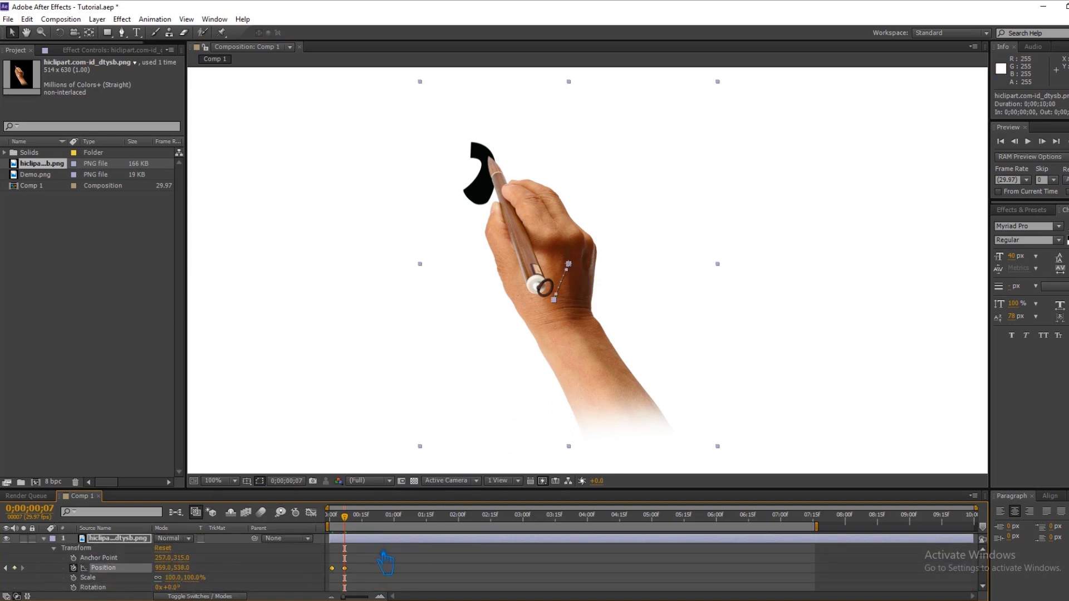
# Step: Keyframe the hand at position 917, 521 at 0;00;00;12, and shift that keyframe back to 0;00;00;10
pyautogui.moveTo(357, 525)
pyautogui.mouseDown()
pyautogui.moveTo(344, 527)
pyautogui.moveTo(369, 523)
pyautogui.mouseUp()
pyautogui.moveTo(589, 279); pyautogui.dragTo(566, 270)
pyautogui.click(344, 569)
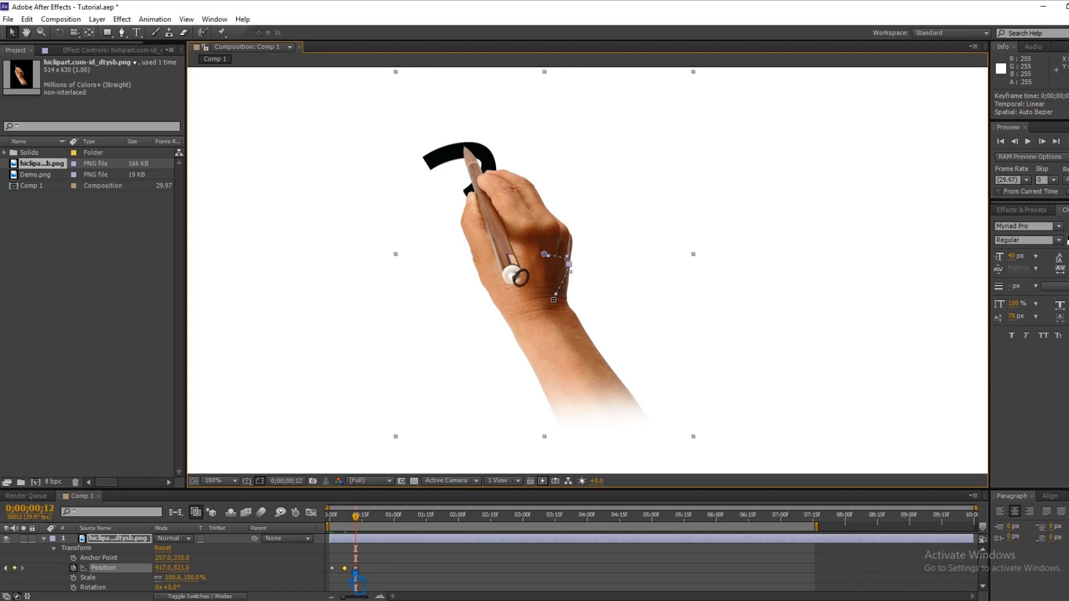
pyautogui.click(356, 568)
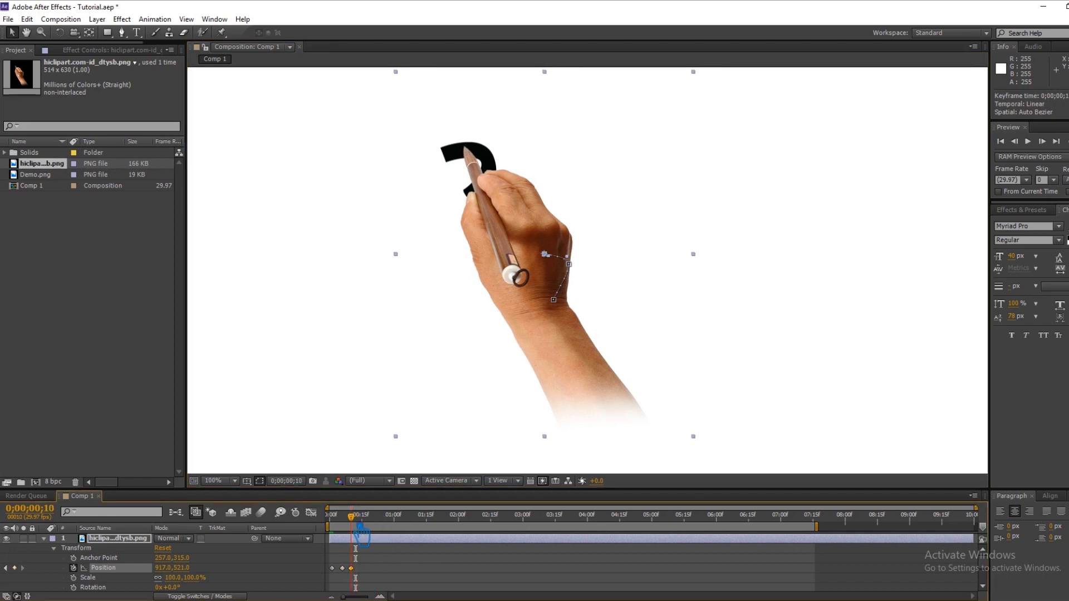
# Step: Retime the hand's second Position keyframe to 0;00;00;05 so the pen tip follows the written stroke
pyautogui.press('=')
pyautogui.press('=')
pyautogui.press('=')
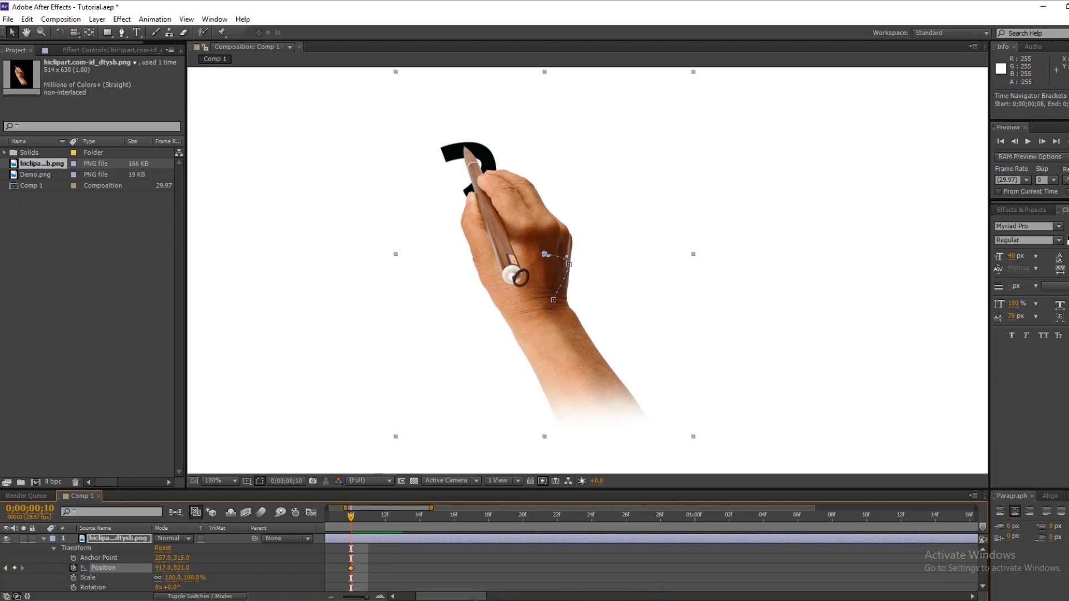
pyautogui.moveTo(475, 597); pyautogui.dragTo(458, 598)
pyautogui.moveTo(502, 519); pyautogui.dragTo(415, 568)
pyautogui.moveTo(397, 526); pyautogui.dragTo(432, 524)
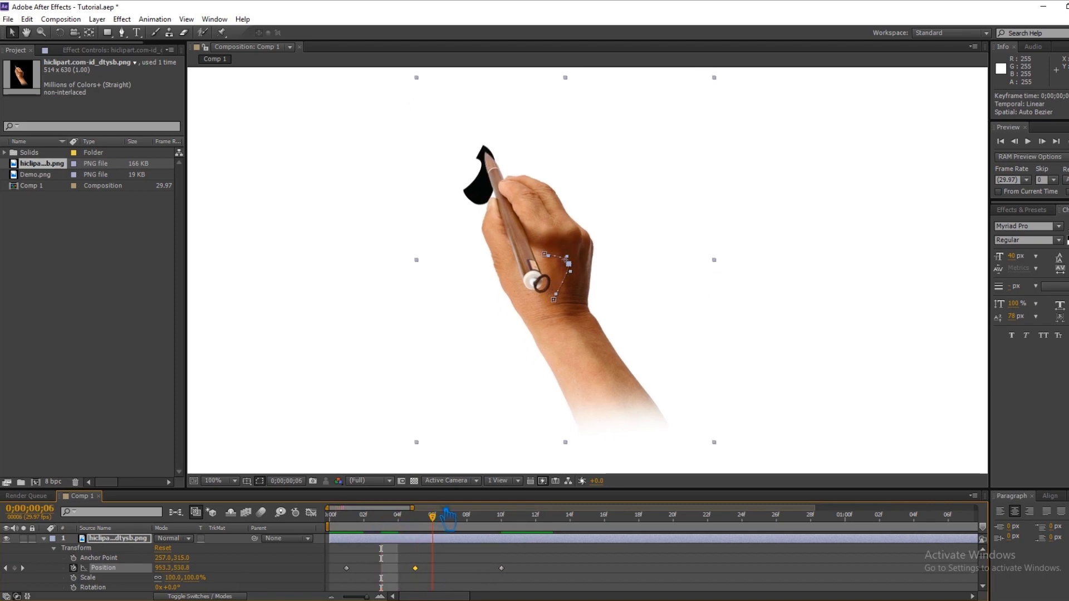
# Step: Retime the hand's third Position keyframe to 0;00;00;08 to match the progress of the stroke
pyautogui.moveTo(503, 573); pyautogui.dragTo(487, 574)
pyautogui.moveTo(447, 529)
pyautogui.mouseDown()
pyautogui.moveTo(469, 529)
pyautogui.moveTo(451, 525)
pyautogui.mouseUp()
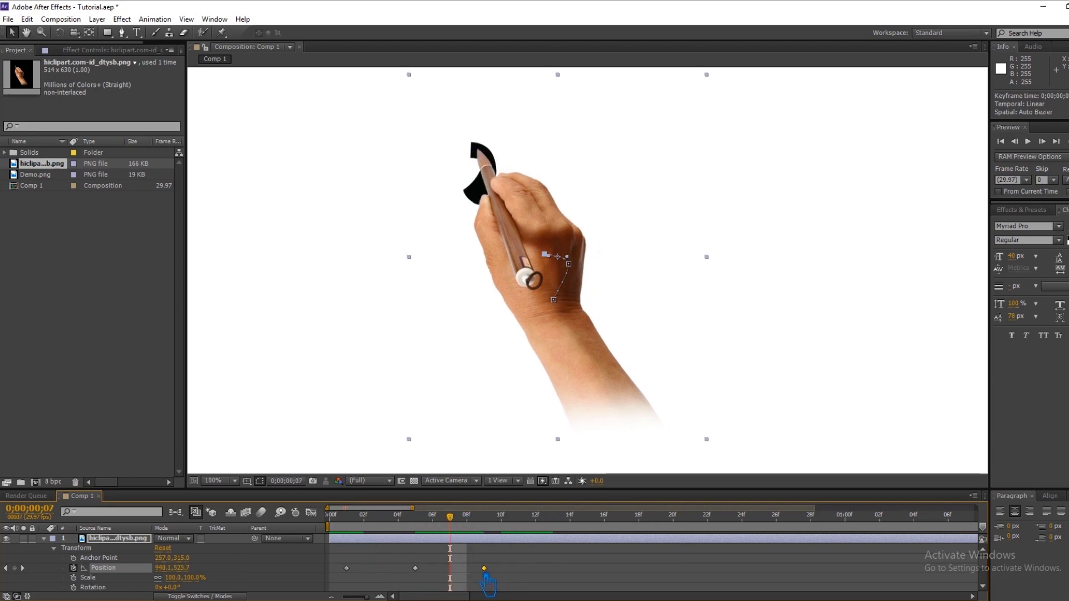
pyautogui.hotkey('alt', 'Left')
pyautogui.hotkey('alt', 'Left')
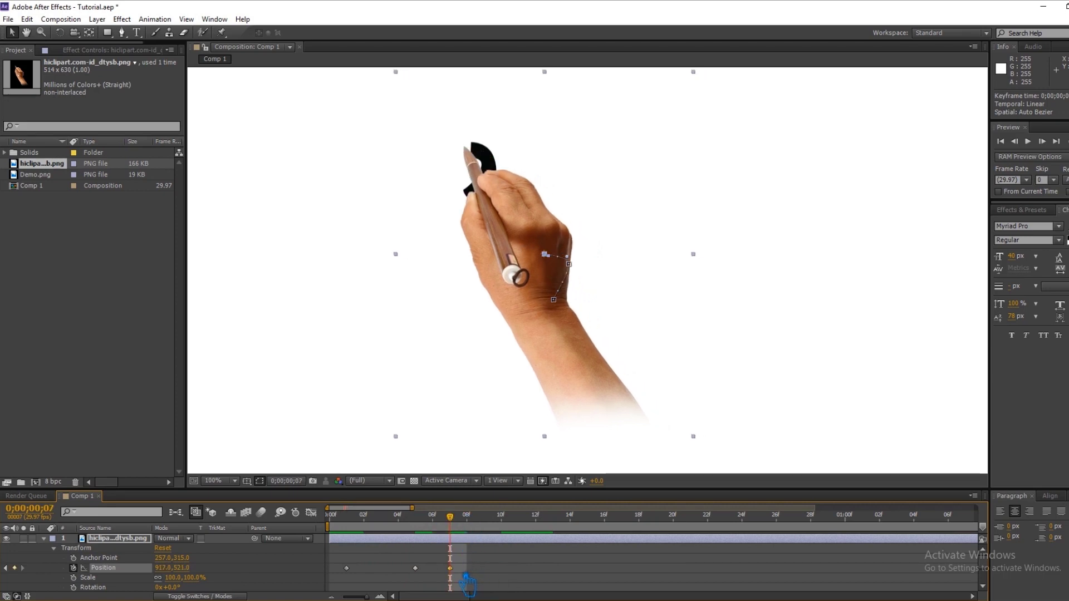
pyautogui.hotkey('alt', 'Right')
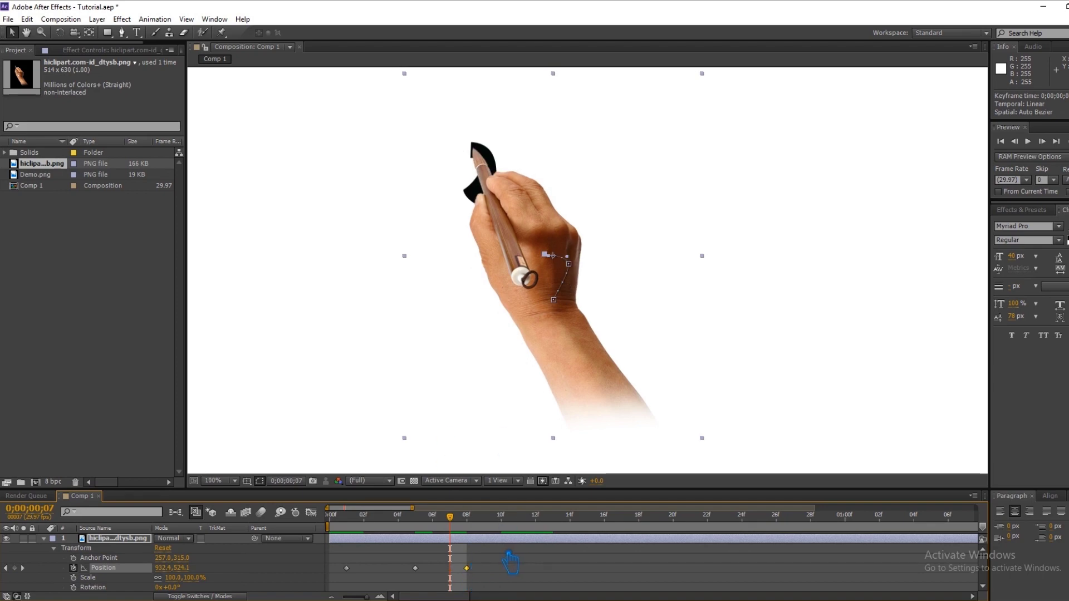
# Step: Keyframe the hand along the S's upper curve: 865, 541 at 0;00;00;11; 831, 568 at 0;00;00;14; and 818, 599 at 0;00;00;16
pyautogui.moveTo(451, 518); pyautogui.dragTo(514, 526)
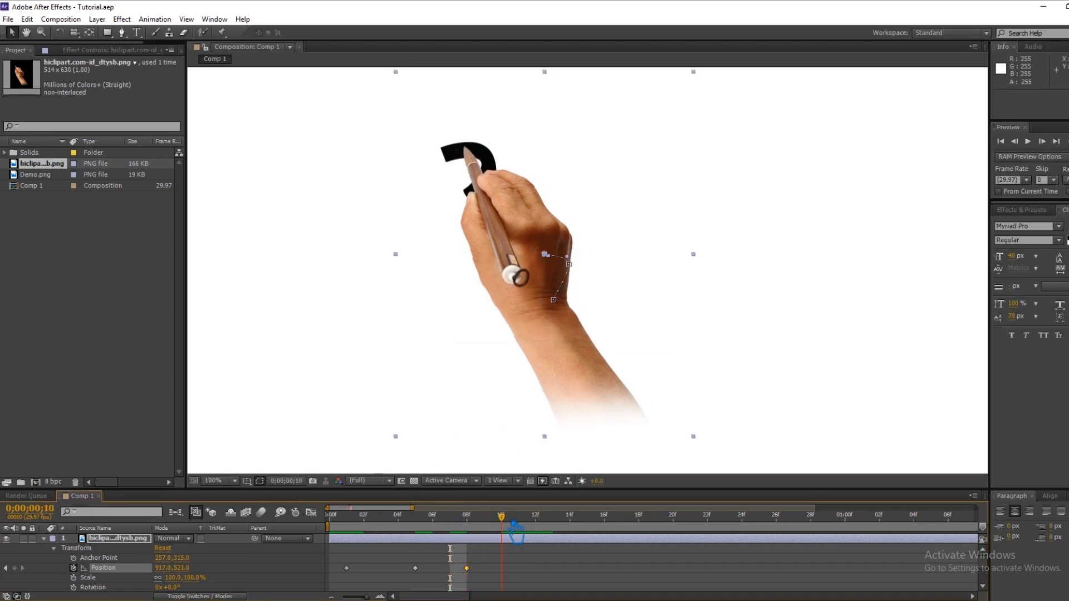
pyautogui.moveTo(546, 255); pyautogui.dragTo(517, 266)
pyautogui.moveTo(534, 528); pyautogui.dragTo(573, 532)
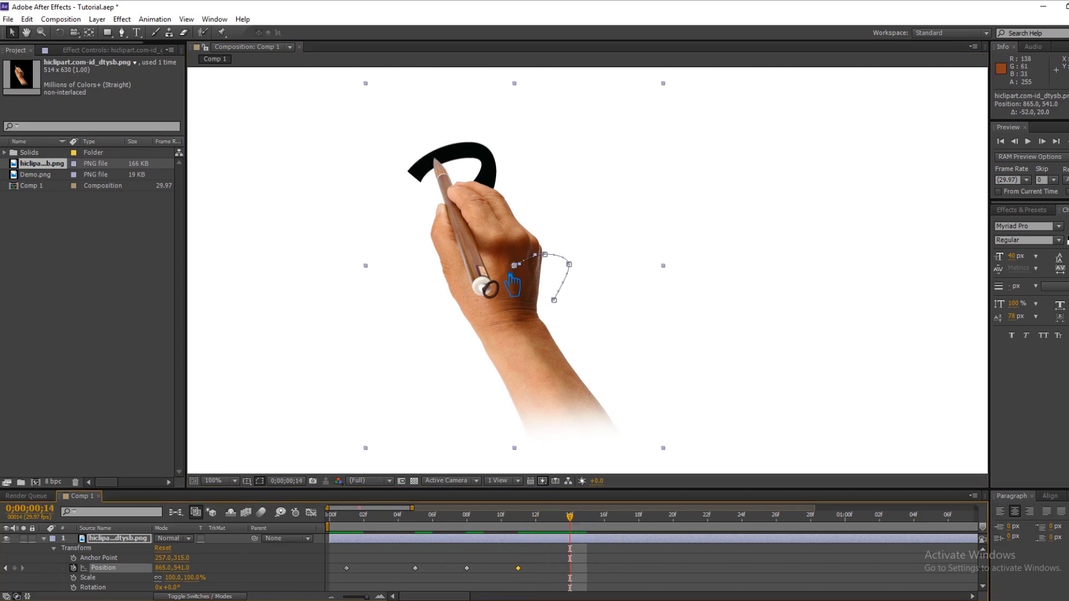
pyautogui.moveTo(515, 276); pyautogui.dragTo(496, 291)
pyautogui.moveTo(582, 528); pyautogui.dragTo(605, 529)
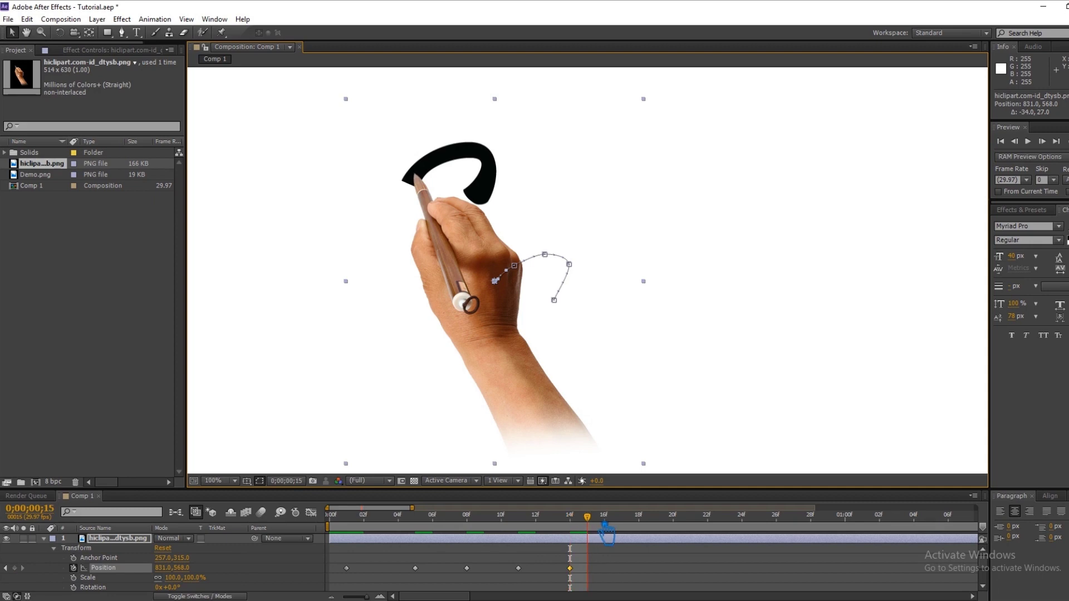
pyautogui.moveTo(512, 296); pyautogui.dragTo(505, 313)
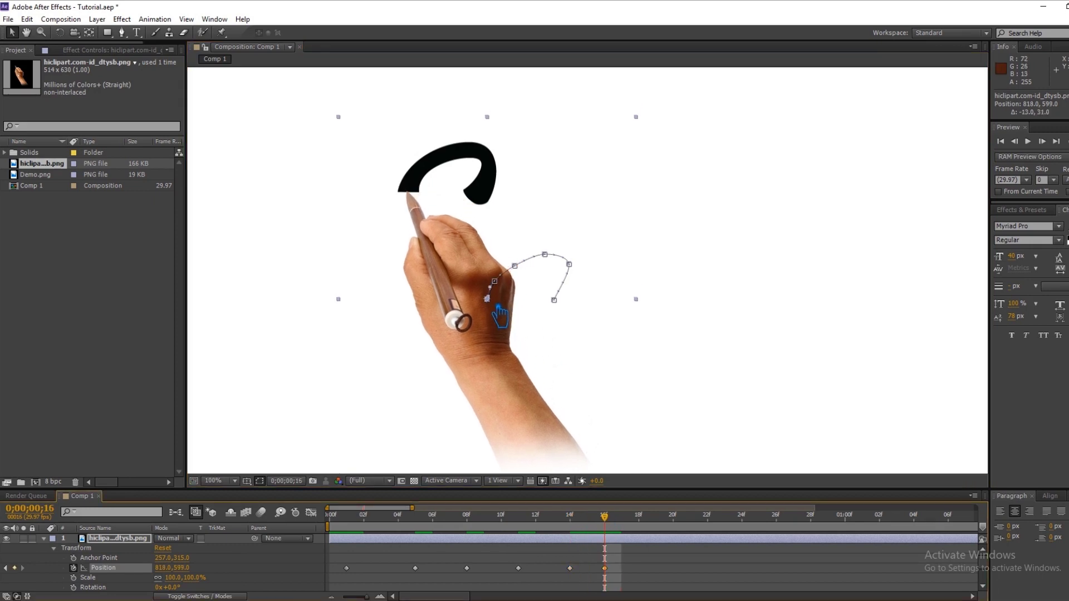
# Step: Keyframe the hand down the outer side of the S's upper curve: 825, 626 at 0;00;00;18 and 843, 649 at 0;00;00;20
pyautogui.moveTo(606, 531); pyautogui.dragTo(644, 532)
pyautogui.moveTo(489, 334); pyautogui.dragTo(493, 350)
pyautogui.moveTo(645, 533); pyautogui.dragTo(673, 533)
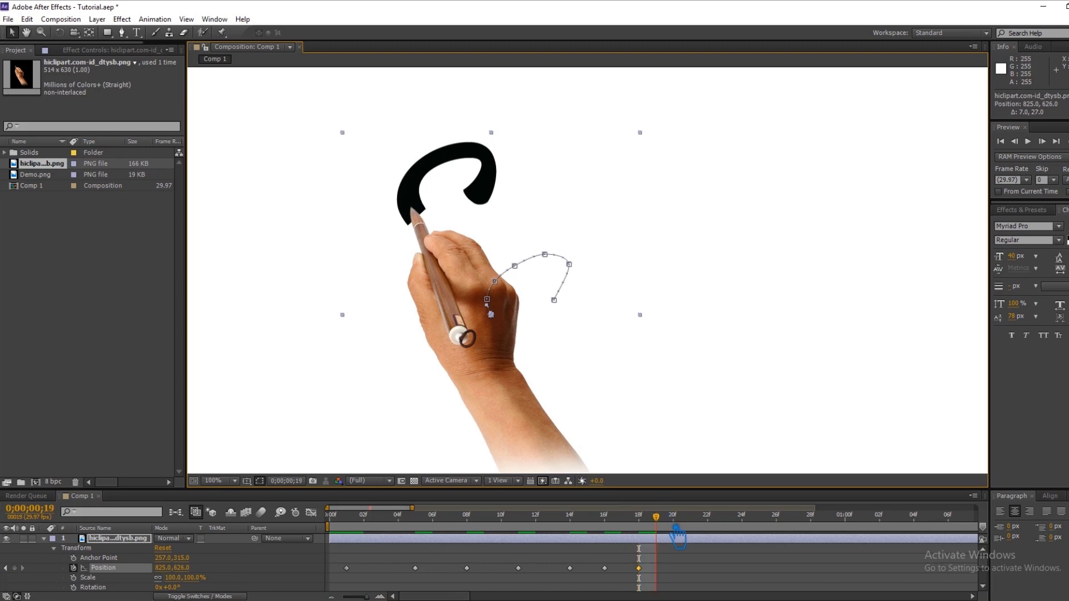
pyautogui.moveTo(465, 288); pyautogui.dragTo(474, 301)
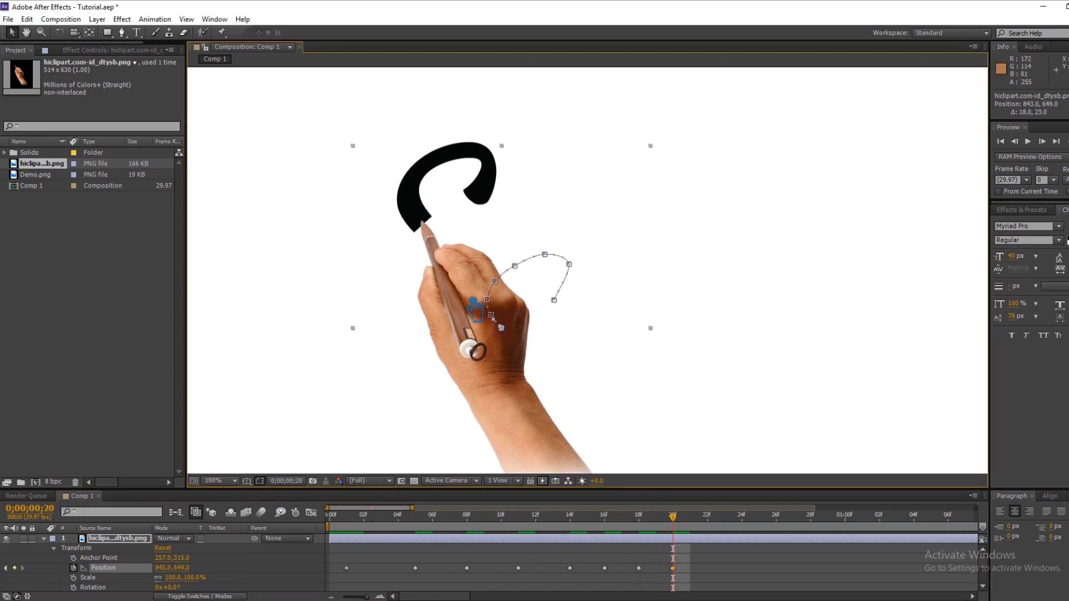
# Step: Keyframe the hand along the S's middle diagonal at position 878, 689 at 0;00;00;23
pyautogui.click(691, 533)
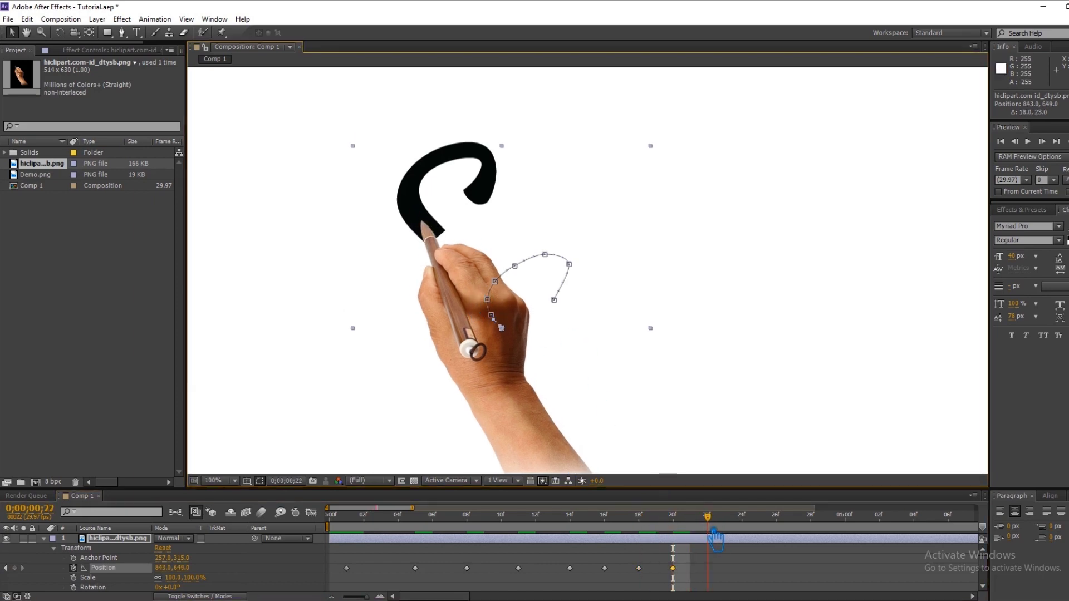
pyautogui.moveTo(504, 326); pyautogui.dragTo(524, 341)
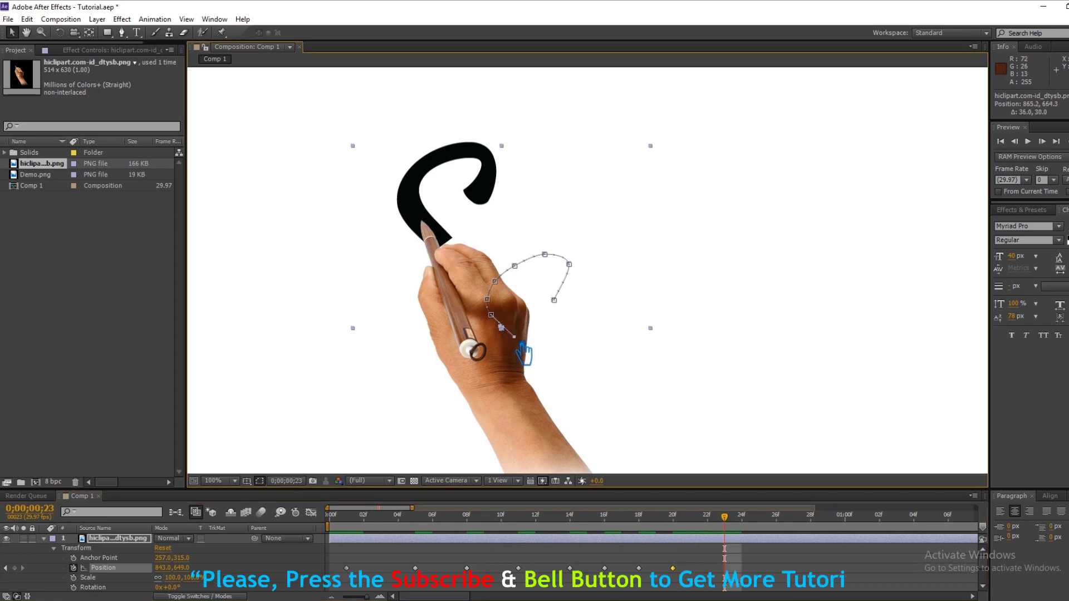
pyautogui.hotkey('ctrl', 'z')
pyautogui.moveTo(503, 356); pyautogui.dragTo(523, 380)
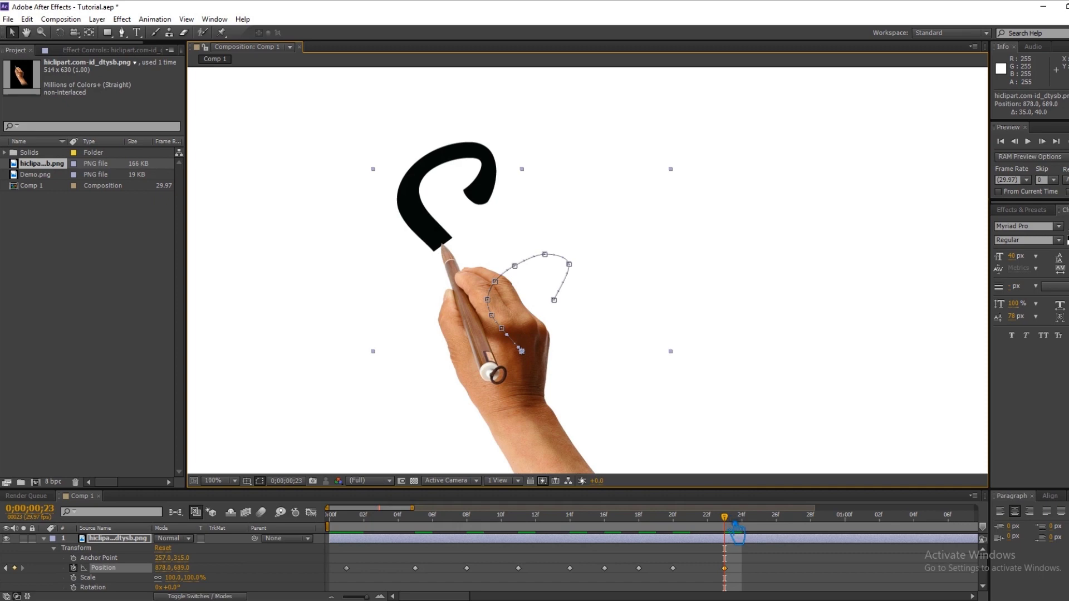
# Step: Keyframe the hand around the S's lower curve from 0;00;00;26 through 0;00;01;02, ending at 819, 810 at 0;00;01;04
pyautogui.moveTo(730, 520)
pyautogui.mouseDown()
pyautogui.moveTo(700, 525)
pyautogui.moveTo(729, 525)
pyautogui.mouseUp()
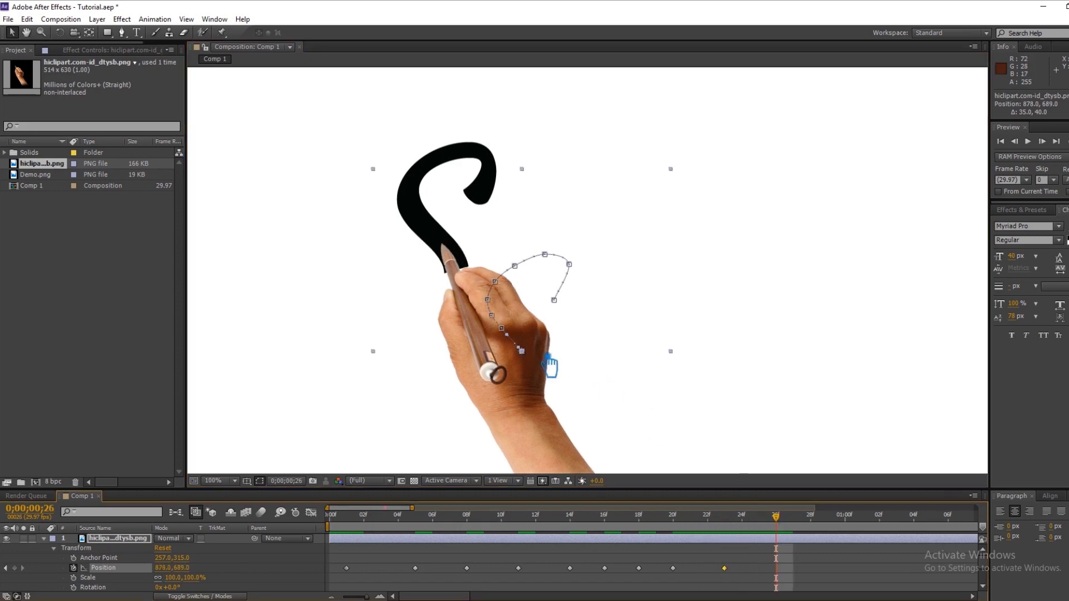
pyautogui.moveTo(536, 399); pyautogui.dragTo(550, 423)
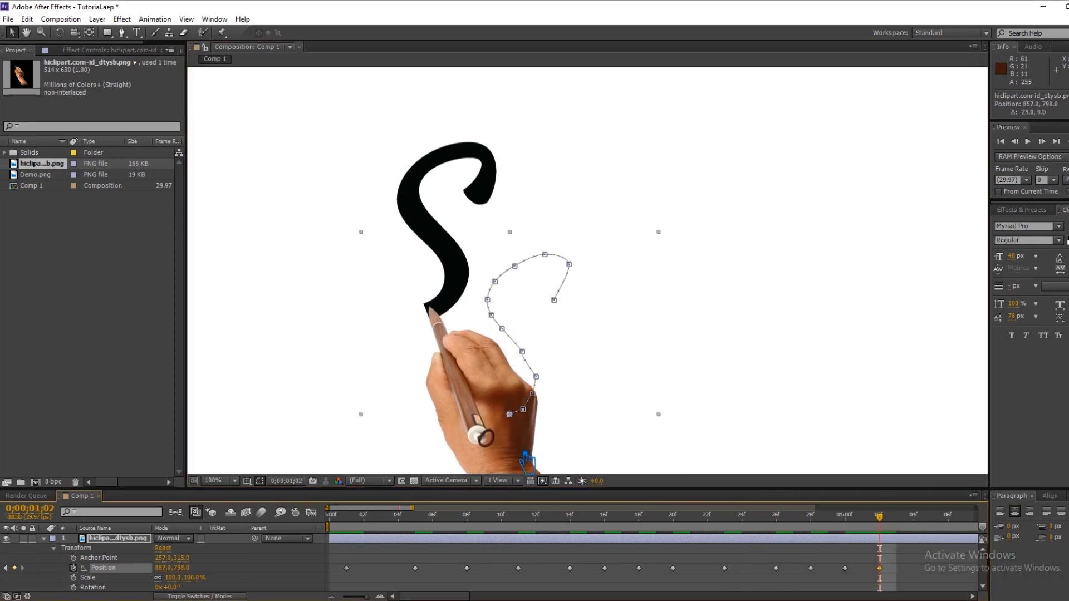
pyautogui.moveTo(549, 458); pyautogui.dragTo(534, 467)
pyautogui.moveTo(474, 597); pyautogui.dragTo(516, 597)
pyautogui.moveTo(412, 517); pyautogui.dragTo(446, 518)
pyautogui.moveTo(492, 400); pyautogui.dragTo(472, 402)
# Step: Keyframe the hand along the S's bottom hook at 0;00;01;06, 0;00;01;08 and 0;00;01;10, and at 768, 717 at 0;00;01;12
pyautogui.moveTo(449, 520); pyautogui.dragTo(481, 520)
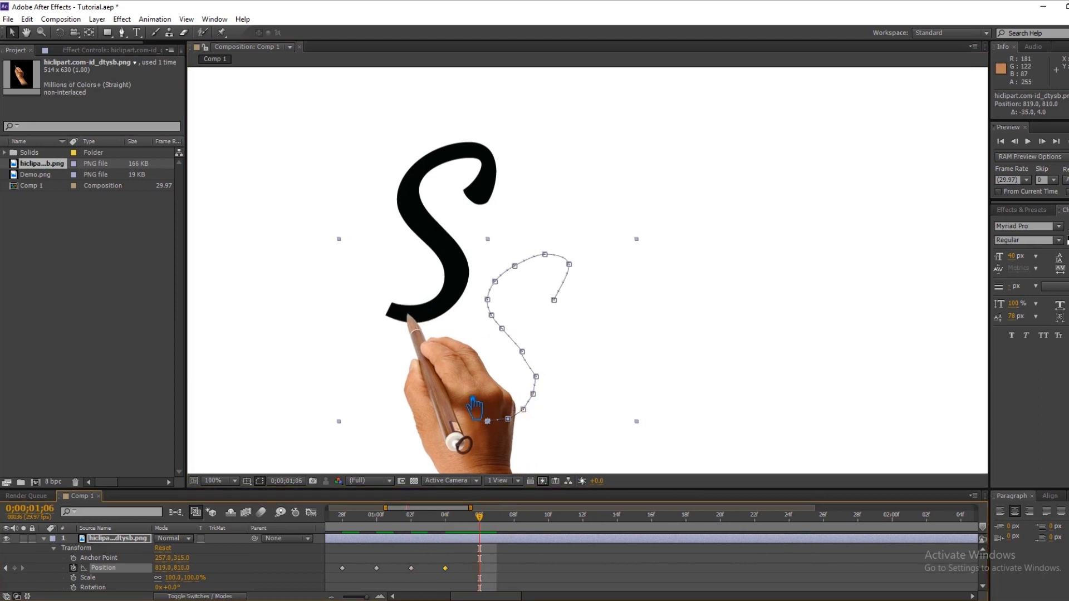
pyautogui.moveTo(471, 396); pyautogui.dragTo(454, 391)
pyautogui.moveTo(483, 520); pyautogui.dragTo(521, 521)
pyautogui.moveTo(461, 401); pyautogui.dragTo(445, 390)
pyautogui.moveTo(514, 520); pyautogui.dragTo(549, 520)
pyautogui.moveTo(445, 389); pyautogui.dragTo(443, 380)
pyautogui.moveTo(548, 520); pyautogui.dragTo(582, 520)
pyautogui.moveTo(456, 396); pyautogui.dragTo(460, 368)
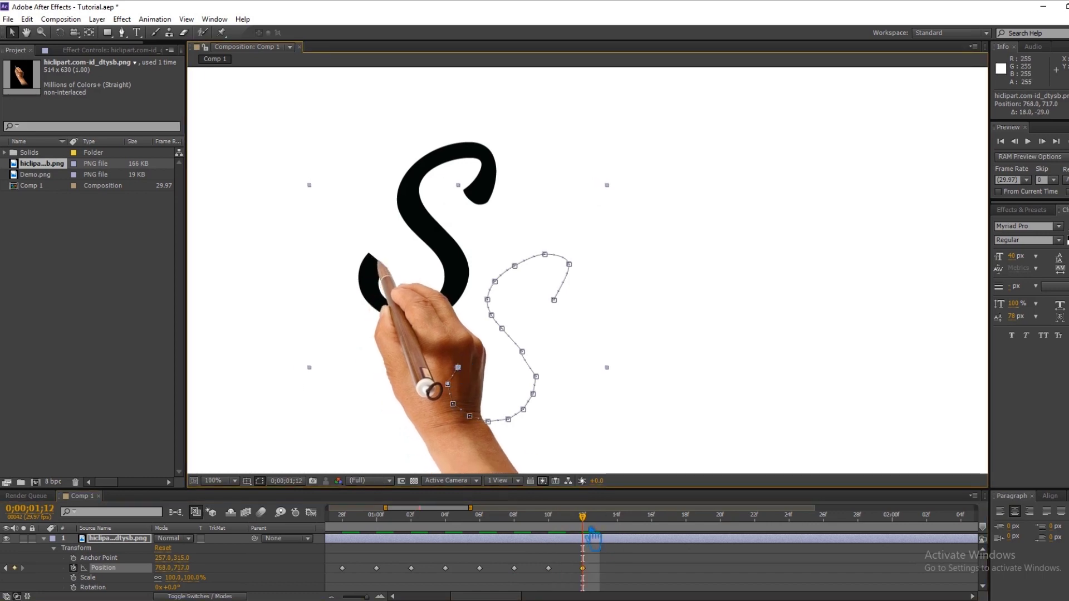
# Step: Keyframe the hand at 781, 705 at 0;00;01;15 and at the start of the t's crossbar at 0;00;01;25, and save the project
pyautogui.moveTo(597, 523); pyautogui.dragTo(634, 521)
pyautogui.moveTo(442, 353); pyautogui.dragTo(449, 346)
pyautogui.click(676, 519)
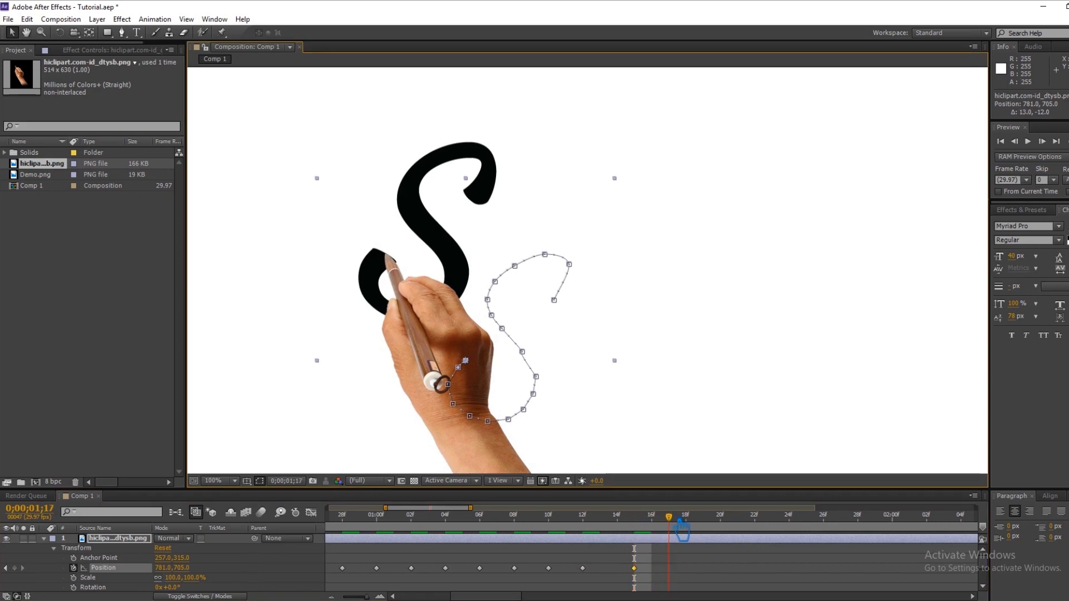
pyautogui.moveTo(464, 330); pyautogui.dragTo(566, 311)
pyautogui.hotkey('ctrl', 's')
# Step: Keyframe the hand along the first half of the t's crossbar from 0;00;01;27 frame by frame, ending at 1041, 629 at 0;00;02;00
pyautogui.moveTo(493, 597); pyautogui.dragTo(539, 595)
pyautogui.click(441, 515)
pyautogui.moveTo(573, 331); pyautogui.dragTo(612, 296)
pyautogui.press('pageup')
pyautogui.click(441, 516)
pyautogui.click(459, 516)
pyautogui.click(476, 516)
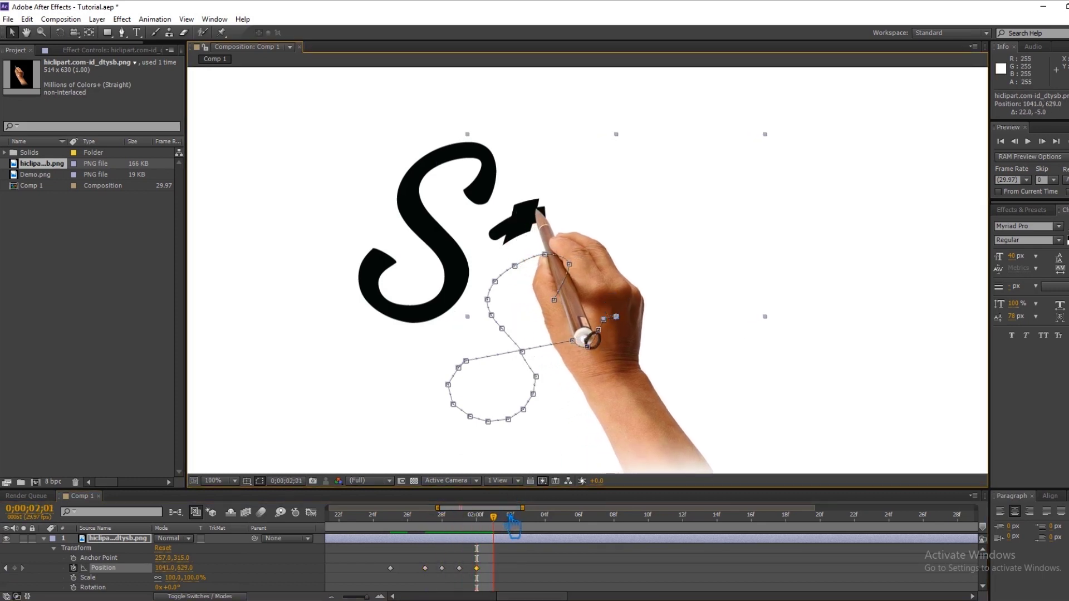
# Step: Keyframe the hand along the rest of the t's crossbar at 0;00;02;01, 0;00;02;02 and 0;00;02;06
pyautogui.click(510, 516)
pyautogui.moveTo(612, 409); pyautogui.dragTo(638, 413)
pyautogui.moveTo(512, 518); pyautogui.dragTo(592, 540)
pyautogui.moveTo(655, 412); pyautogui.dragTo(670, 410)
# Step: Keyframe the hand down the t's stem: 1027, 588 at 0;00;02;09 and 998, 700 at 0;00;02;16
pyautogui.moveTo(654, 529); pyautogui.dragTo(632, 532)
pyautogui.moveTo(656, 412); pyautogui.dragTo(619, 385)
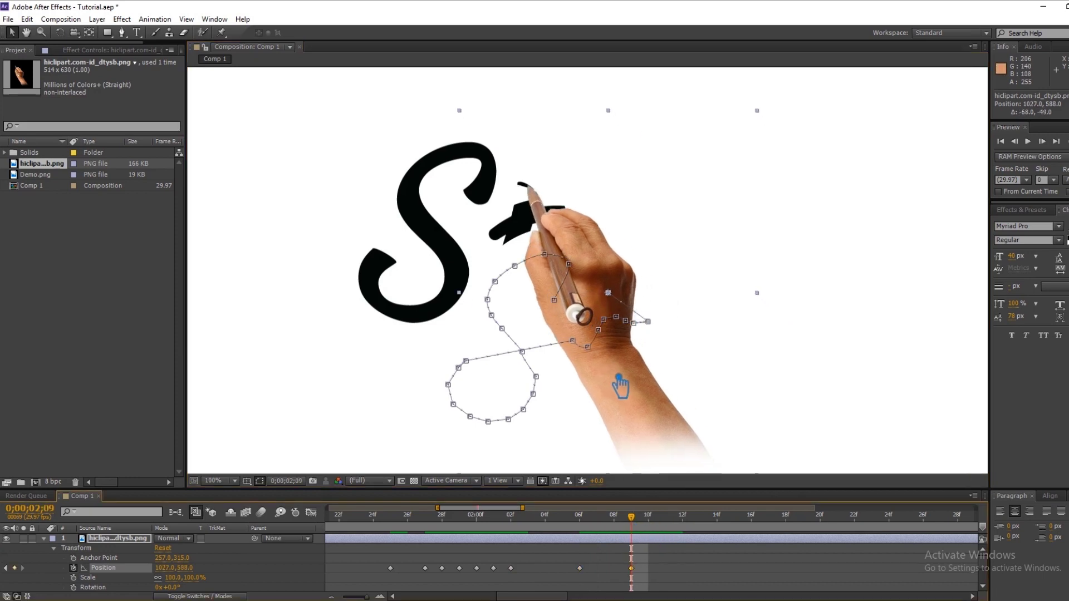
pyautogui.moveTo(660, 524); pyautogui.dragTo(762, 527)
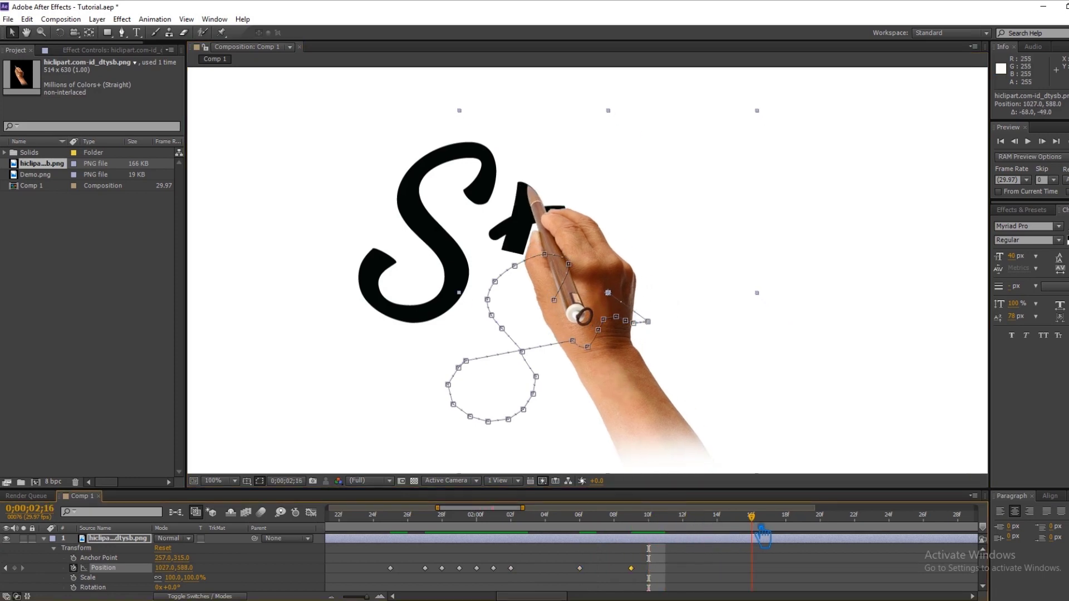
pyautogui.moveTo(678, 441); pyautogui.dragTo(662, 465)
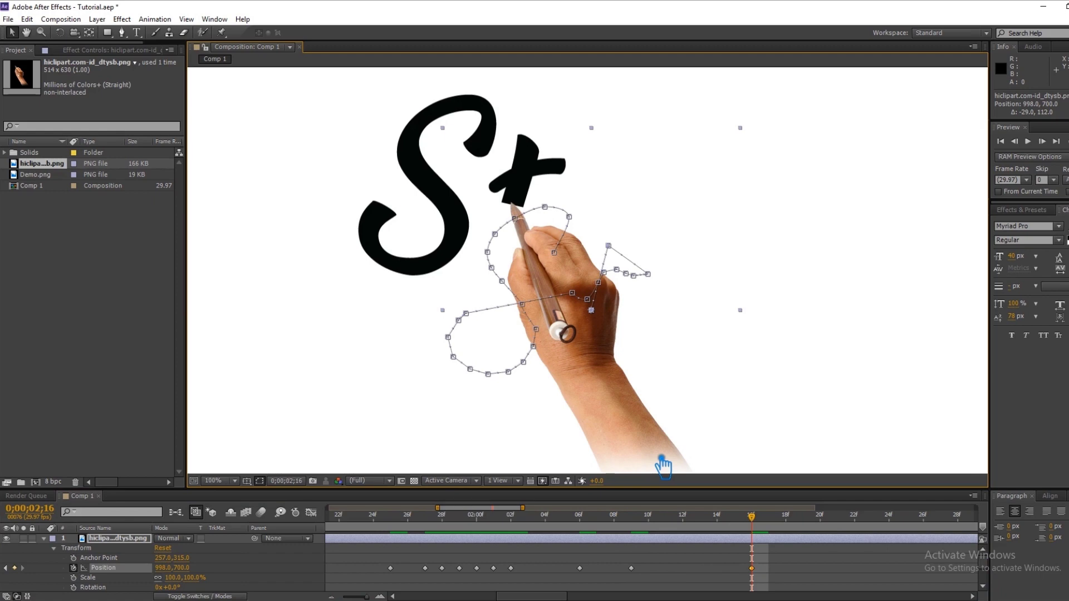
# Step: Keyframe the hand near the bottom of the t's stem, and save the project
pyautogui.moveTo(760, 527)
pyautogui.mouseDown()
pyautogui.moveTo(477, 534)
pyautogui.moveTo(330, 551)
pyautogui.moveTo(384, 533)
pyautogui.moveTo(737, 556)
pyautogui.moveTo(687, 577)
pyautogui.moveTo(703, 579)
pyautogui.moveTo(807, 567)
pyautogui.mouseUp()
pyautogui.click(859, 520)
pyautogui.moveTo(612, 394); pyautogui.dragTo(606, 432)
pyautogui.moveTo(529, 597); pyautogui.dragTo(573, 596)
pyautogui.hotkey('ctrl', 's')
pyautogui.moveTo(606, 437); pyautogui.dragTo(604, 440)
# Step: Keyframe the hand around the t's bottom hook, ending at position 1053, 732 at 0;00;03;00
pyautogui.moveTo(456, 521); pyautogui.dragTo(521, 526)
pyautogui.moveTo(588, 419); pyautogui.dragTo(598, 439)
pyautogui.moveTo(519, 515); pyautogui.dragTo(554, 515)
pyautogui.moveTo(599, 446); pyautogui.dragTo(612, 427)
pyautogui.moveTo(553, 515); pyautogui.dragTo(640, 521)
pyautogui.moveTo(616, 416); pyautogui.dragTo(629, 390)
# Step: Save the project, and keyframe the hand on the y's first stroke: 1106, 672 at 0;00;03;05 and 1099, 737 at 0;00;03;10
pyautogui.moveTo(576, 596); pyautogui.dragTo(604, 596)
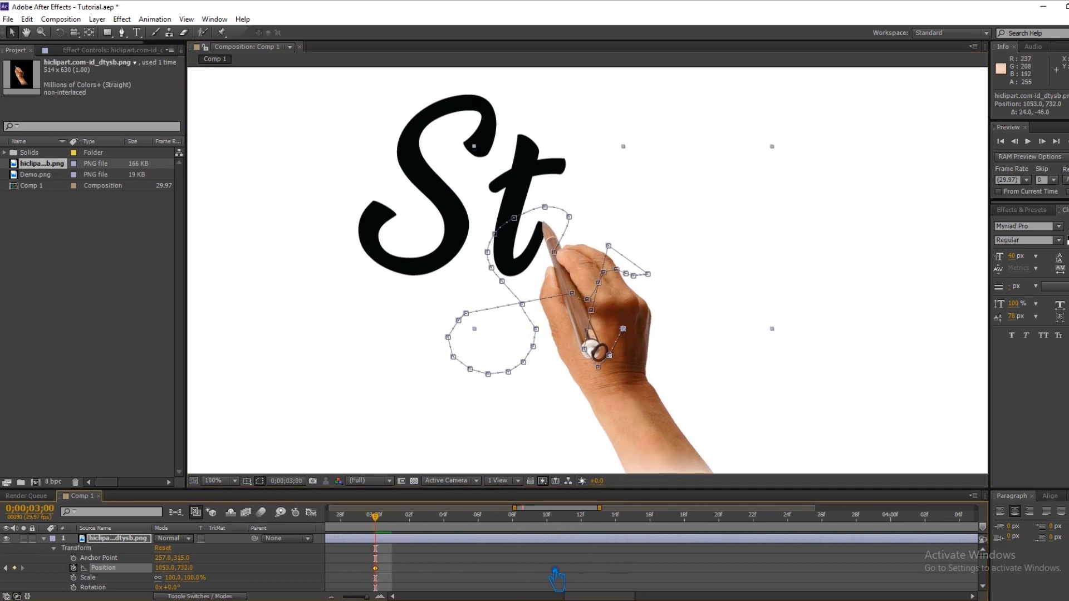
pyautogui.hotkey('ctrl', 's')
pyautogui.moveTo(618, 393); pyautogui.dragTo(649, 358)
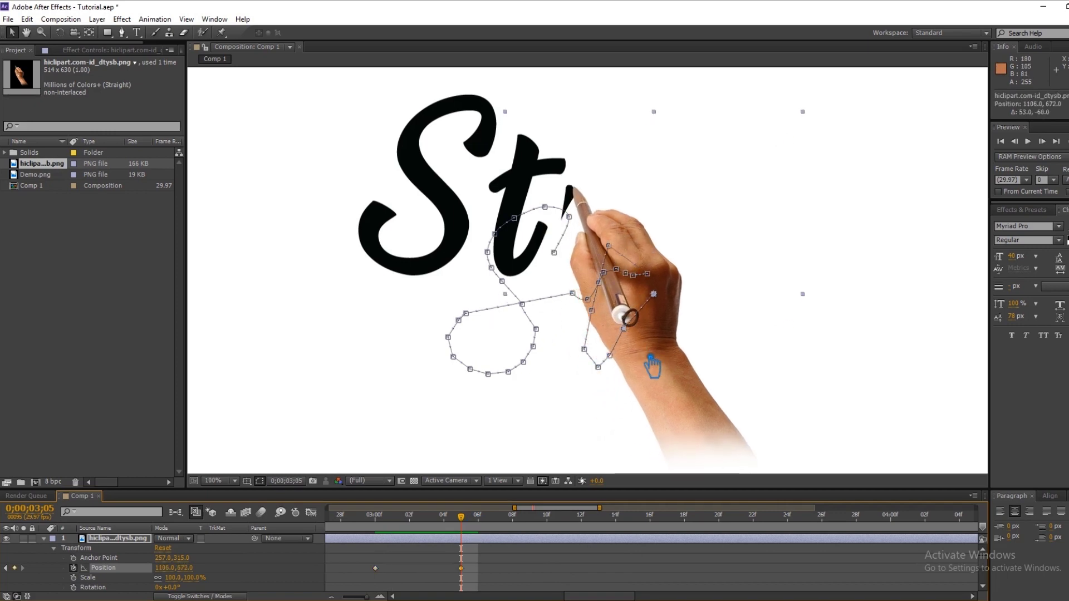
pyautogui.moveTo(469, 521); pyautogui.dragTo(556, 522)
pyautogui.moveTo(663, 403); pyautogui.dragTo(658, 440)
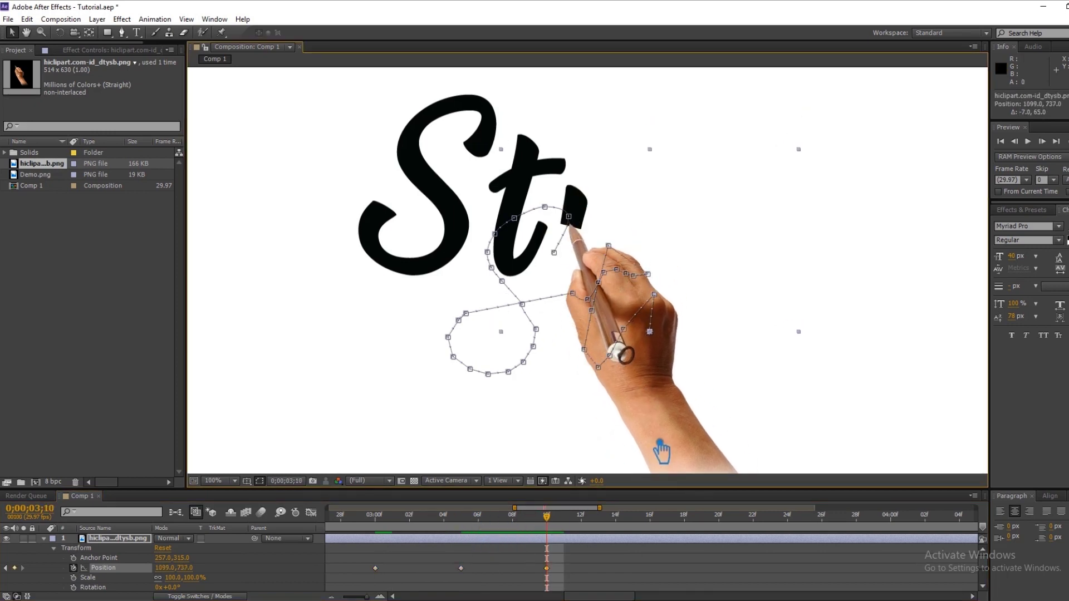
# Step: Keyframe the hand at the bottom of the y's first stroke at 0;00;03;13, and at 1121, 808 at 0;00;03;15
pyautogui.moveTo(555, 522); pyautogui.dragTo(599, 521)
pyautogui.moveTo(653, 432); pyautogui.dragTo(650, 458)
pyautogui.moveTo(611, 523); pyautogui.dragTo(688, 535)
pyautogui.press('pageup')
pyautogui.press('pageup')
pyautogui.moveTo(651, 446); pyautogui.dragTo(667, 457)
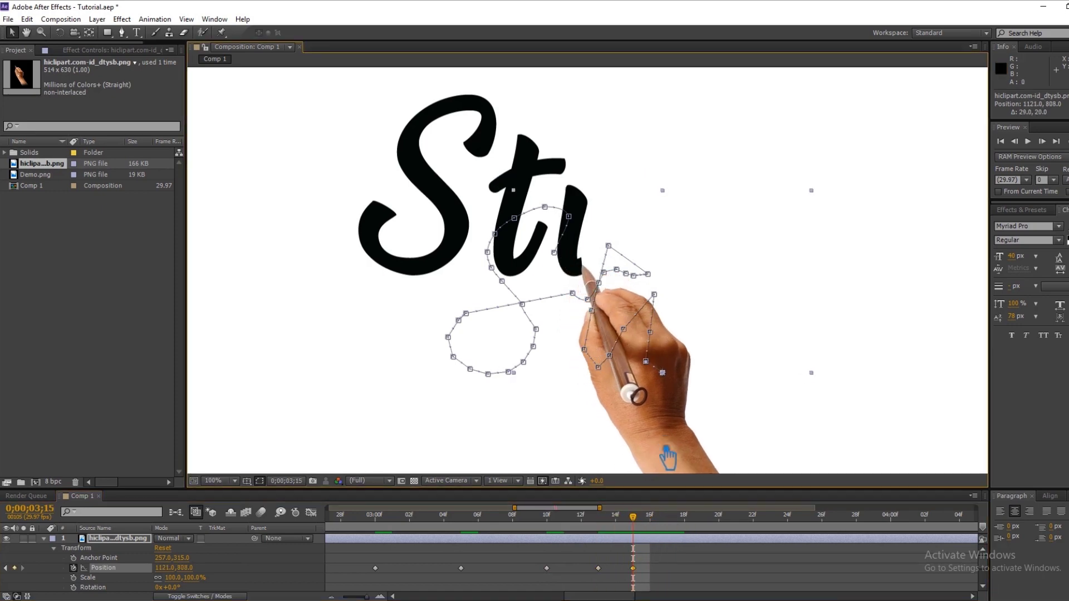
# Step: Keyframe the hand up to the y's second stem at 0;00;03;16, 0;00;03;17, and 1182, 674 at 0;00;03;25, and save the project
pyautogui.moveTo(663, 440); pyautogui.dragTo(721, 360)
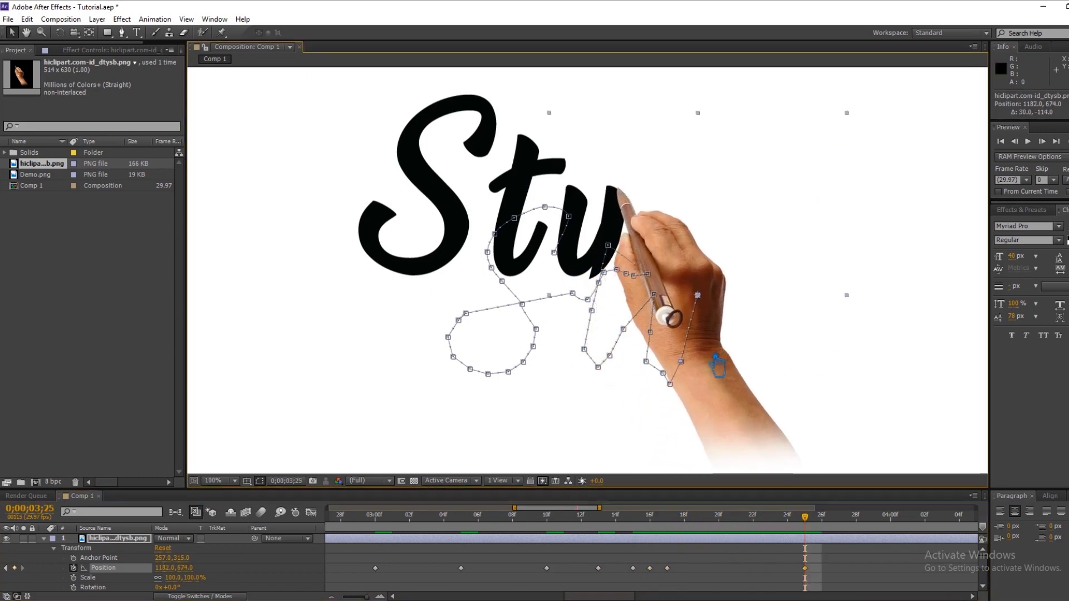
pyautogui.moveTo(596, 596); pyautogui.dragTo(644, 596)
pyautogui.hotkey('ctrl', 's')
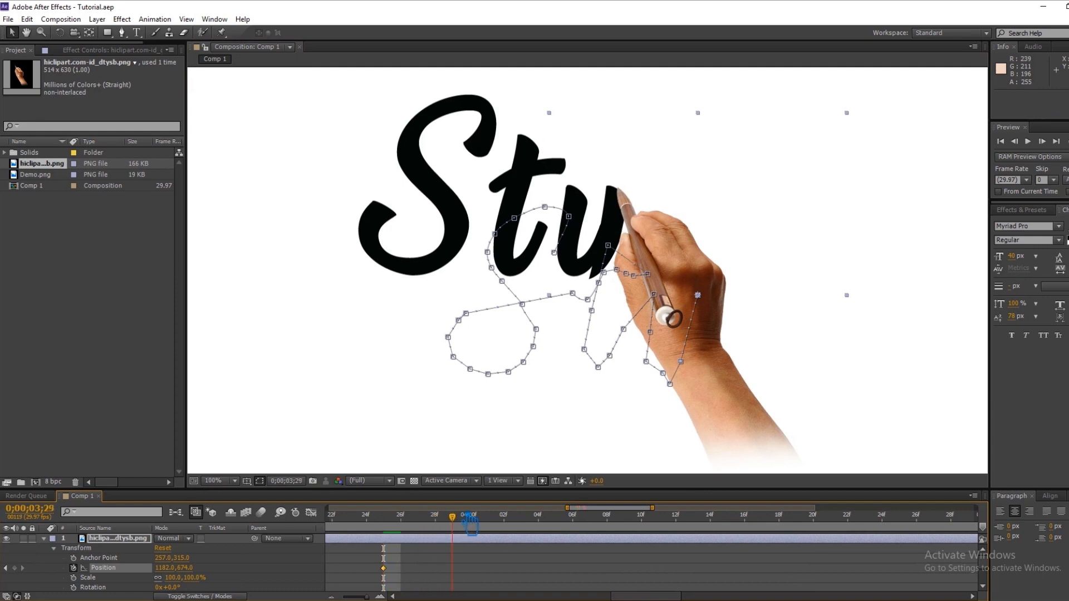
# Step: Keyframe the hand down the y's second stem: 1178, 783 at 0;00;04;01, another at 0;00;04;04, and 1122, 853 at 0;00;04;06
pyautogui.moveTo(726, 404); pyautogui.dragTo(724, 465)
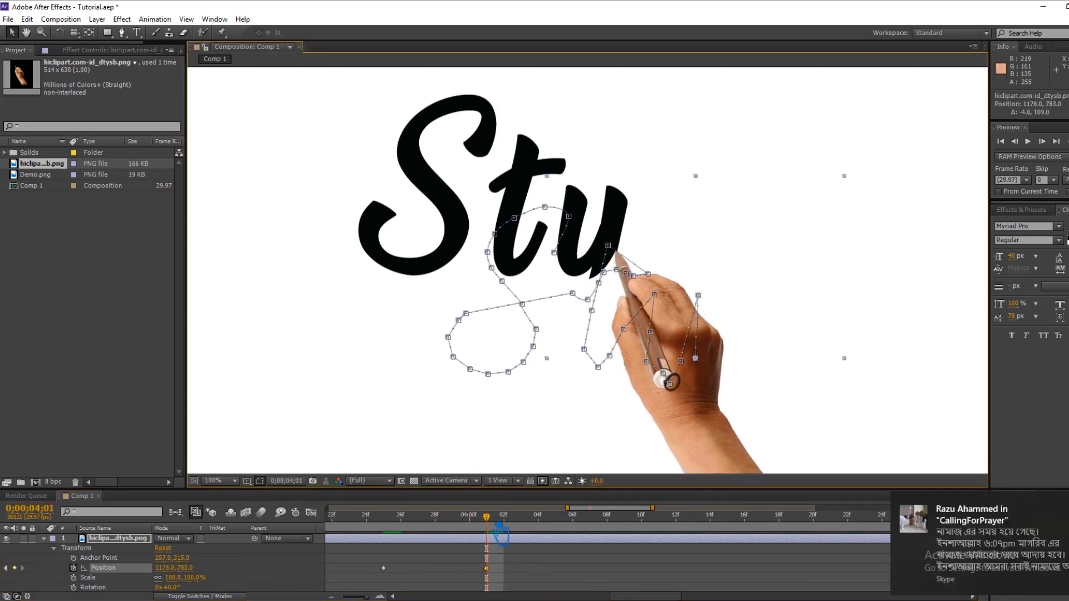
pyautogui.moveTo(698, 422); pyautogui.dragTo(683, 445)
pyautogui.moveTo(545, 520); pyautogui.dragTo(600, 522)
pyautogui.moveTo(682, 428); pyautogui.dragTo(666, 444)
pyautogui.moveTo(591, 568); pyautogui.dragTo(574, 568)
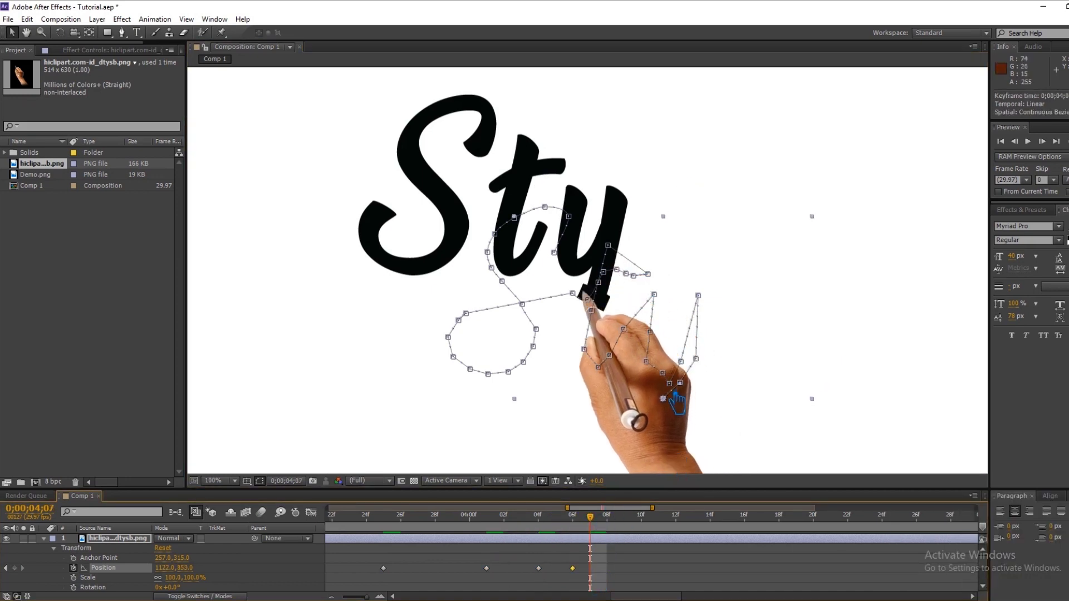
# Step: Keyframe the hand around the y's tail loop, including 1046, 850 at 0;00;04;19; 1159, 873 at 0;00;04;24; and 1196, 900 at 0;00;05;01
pyautogui.press('pagedown')
pyautogui.moveTo(672, 432); pyautogui.dragTo(670, 451)
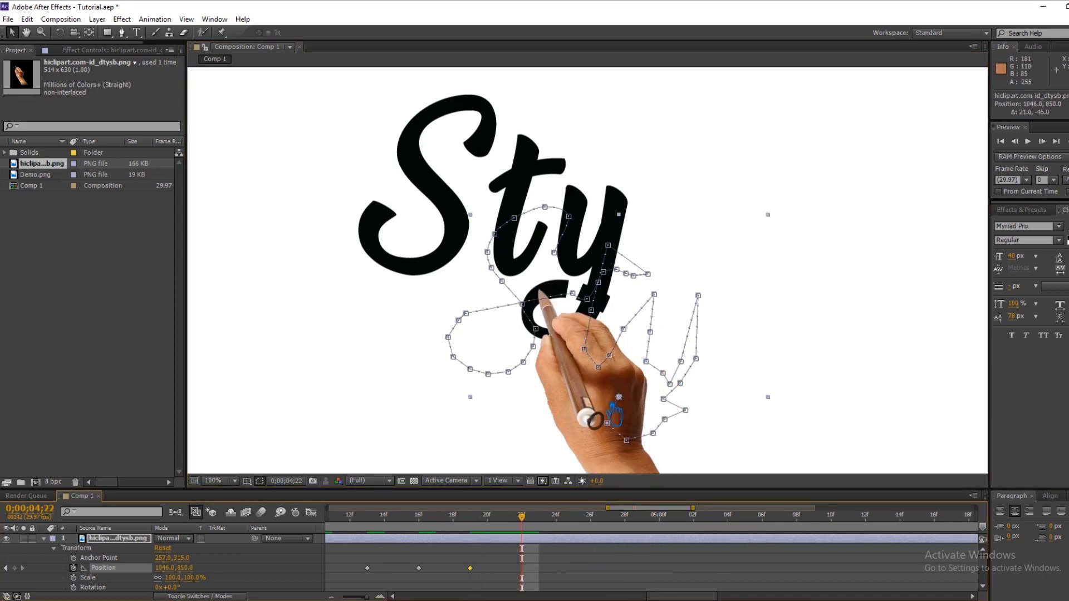
pyautogui.moveTo(618, 402)
pyautogui.mouseDown()
pyautogui.moveTo(640, 394)
pyautogui.moveTo(689, 428)
pyautogui.mouseUp()
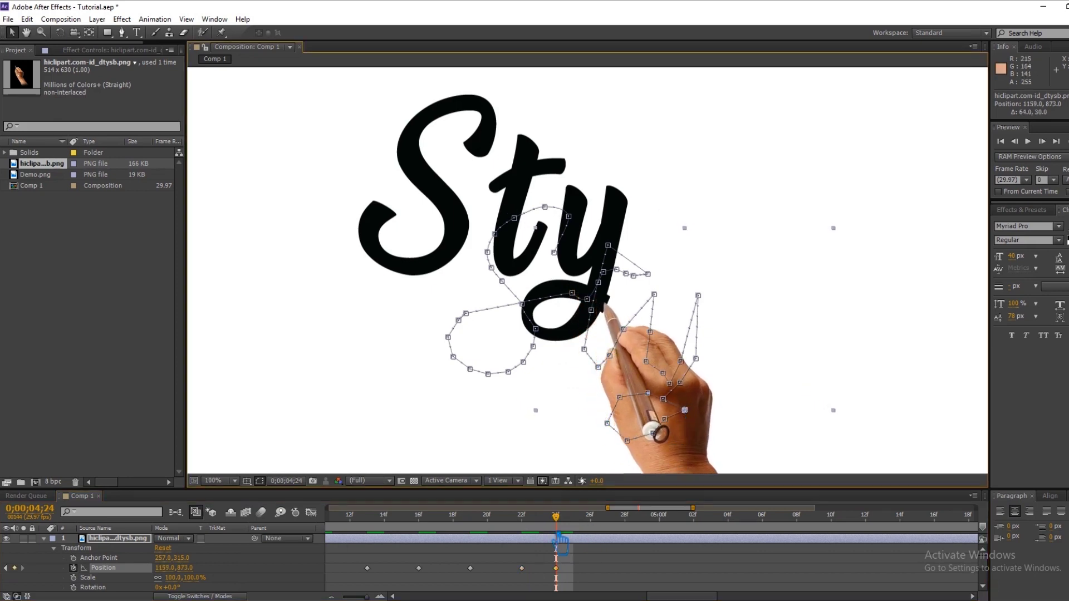
pyautogui.moveTo(711, 453); pyautogui.dragTo(730, 474)
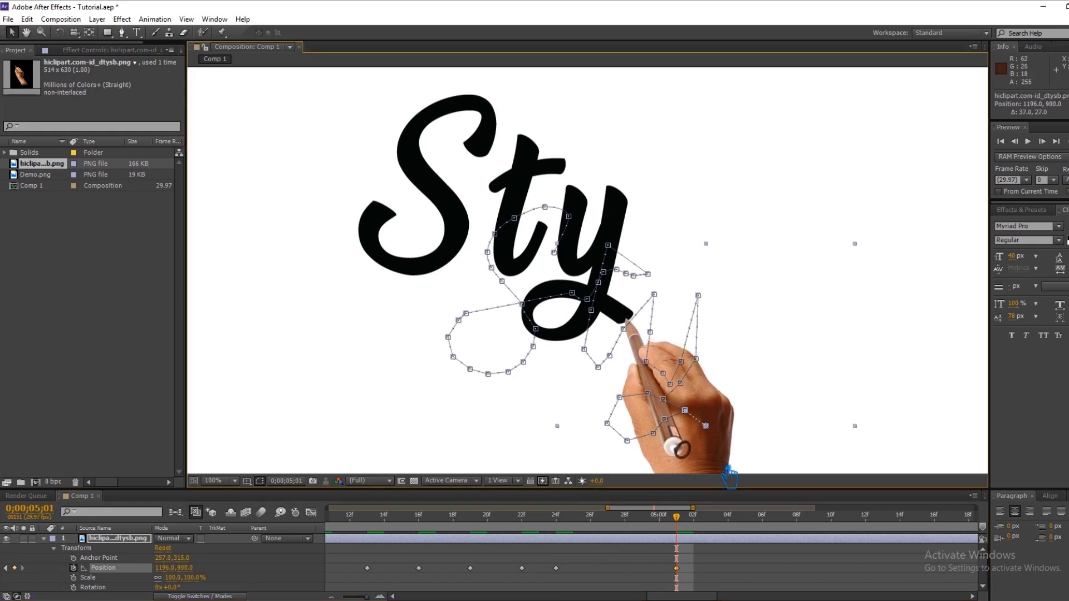
# Step: Keyframe the hand at the top of the l at position 1256, 593 at 0;00;05;21, and save the project
pyautogui.moveTo(670, 598); pyautogui.dragTo(697, 599)
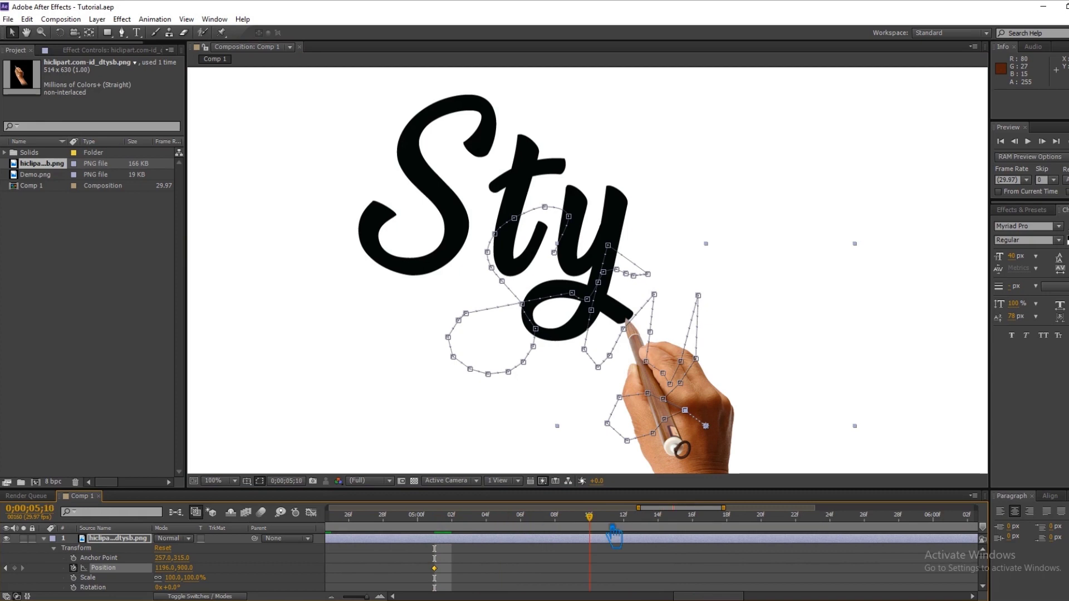
pyautogui.moveTo(614, 535); pyautogui.dragTo(753, 535)
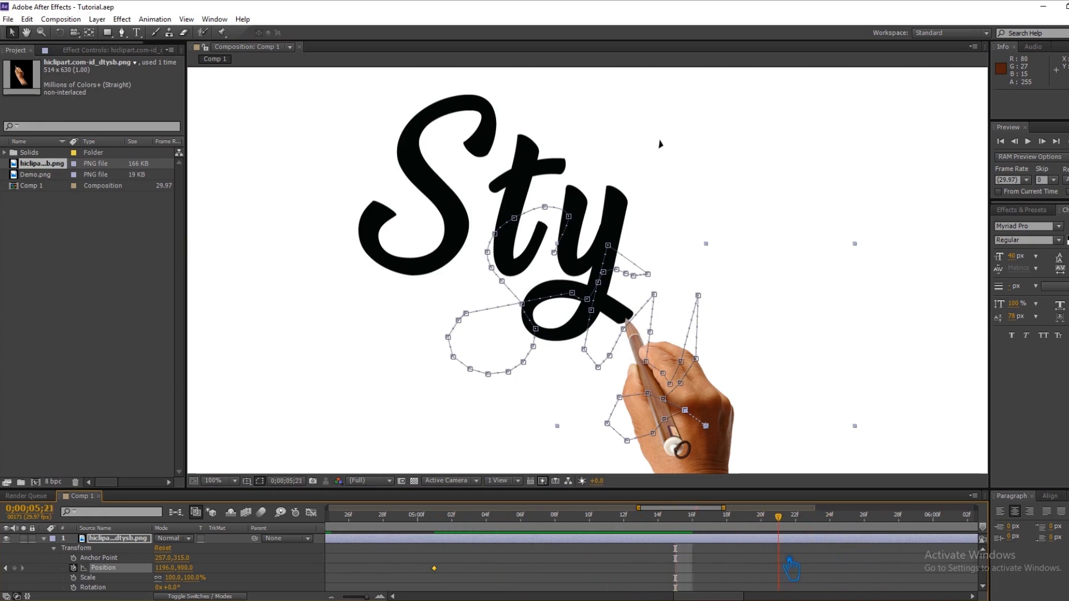
pyautogui.moveTo(716, 420); pyautogui.dragTo(750, 243)
pyautogui.hotkey('ctrl', 's')
# Step: Keyframe the hand along the top of the l at 0;00;05;24, and at 1268, 615 at 0;00;05;26
pyautogui.moveTo(709, 597); pyautogui.dragTo(753, 600)
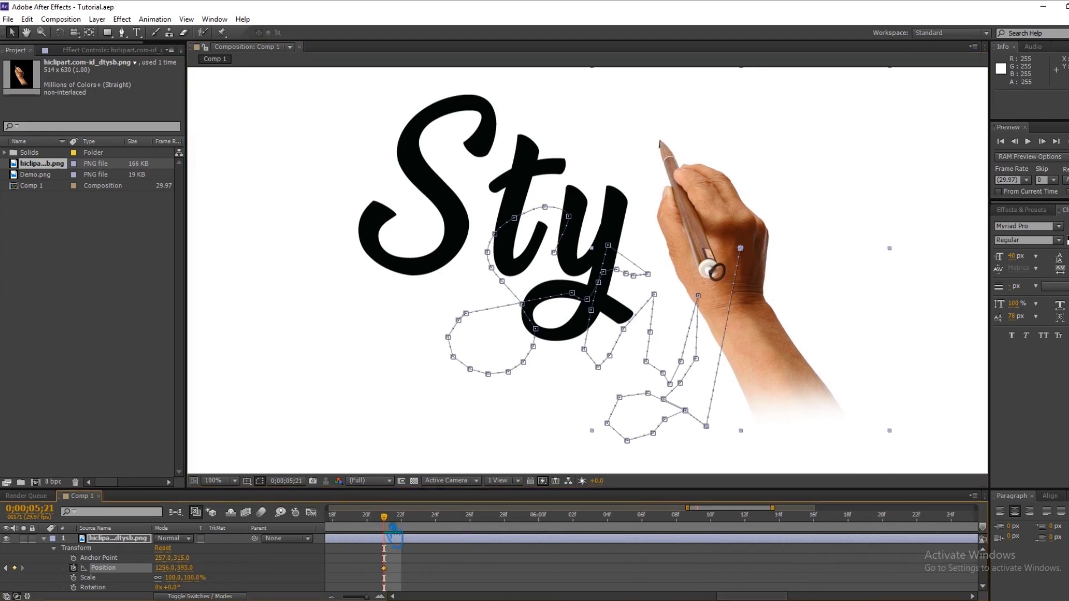
pyautogui.moveTo(721, 227); pyautogui.dragTo(723, 222)
pyautogui.moveTo(808, 383); pyautogui.dragTo(812, 399)
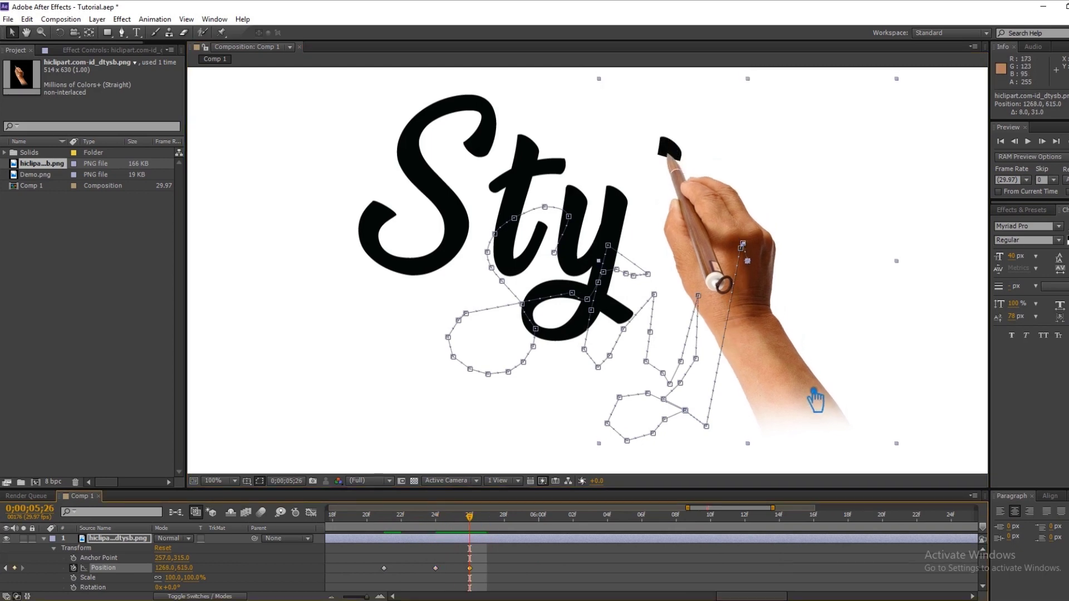
# Step: Keyframe the hand down the l's stem at 0;00;06;00, and at 1233, 760 at 0;00;06;05
pyautogui.moveTo(479, 522); pyautogui.dragTo(552, 522)
pyautogui.moveTo(775, 370); pyautogui.dragTo(767, 408)
pyautogui.moveTo(566, 524); pyautogui.dragTo(635, 524)
pyautogui.moveTo(753, 405); pyautogui.dragTo(741, 450)
# Step: Keyframe the hand around the l's base: 1259, 814 at 0;00;06;09 and 1233.9, 795 at 0;00;06;07
pyautogui.moveTo(710, 530); pyautogui.dragTo(724, 529)
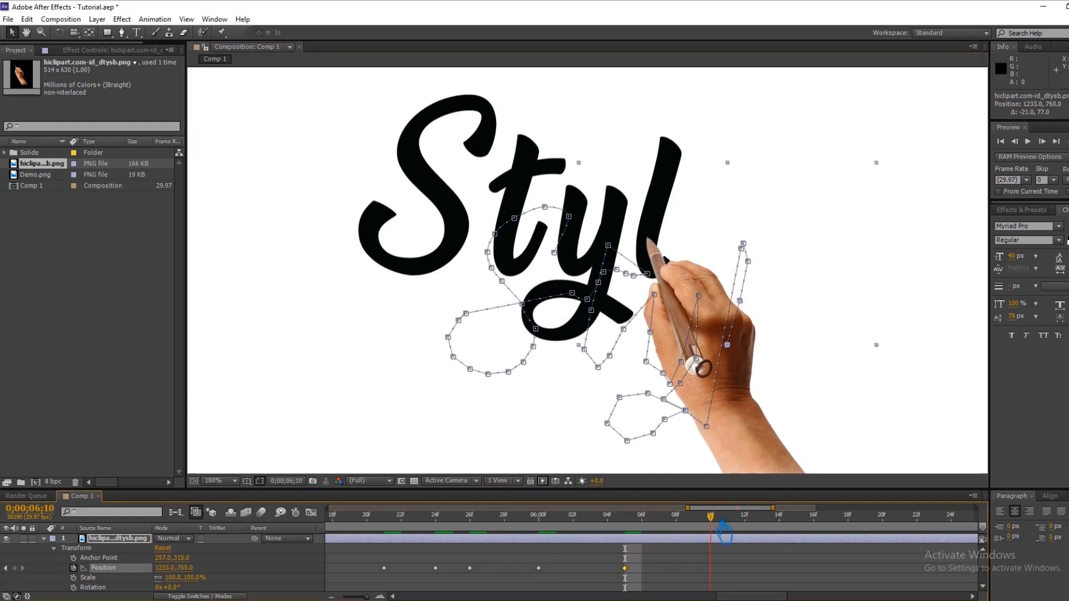
pyautogui.moveTo(743, 444); pyautogui.dragTo(748, 470)
pyautogui.click(702, 530)
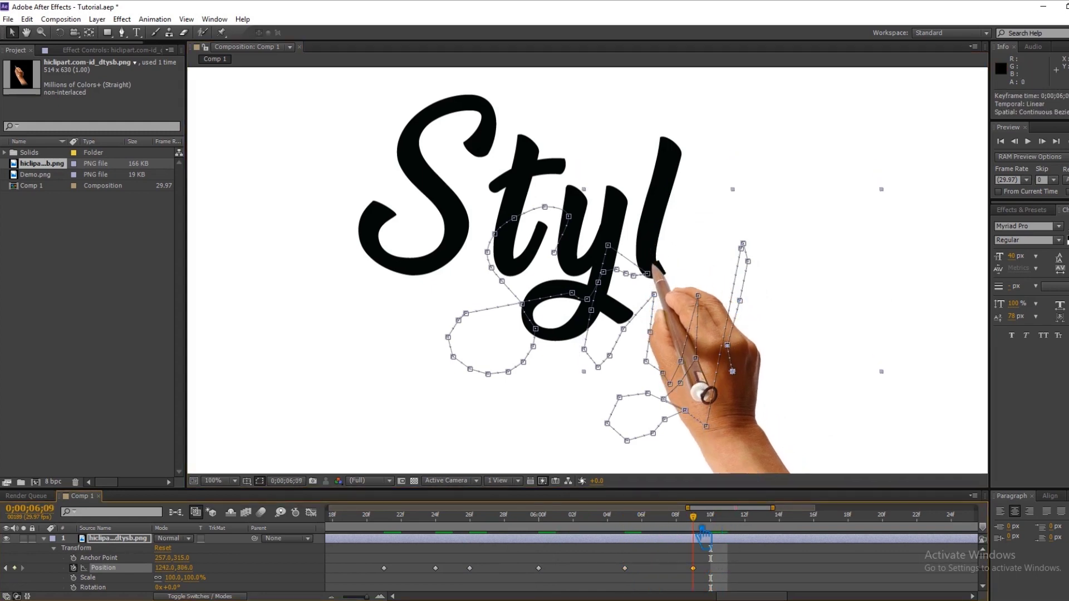
pyautogui.moveTo(739, 432); pyautogui.dragTo(748, 437)
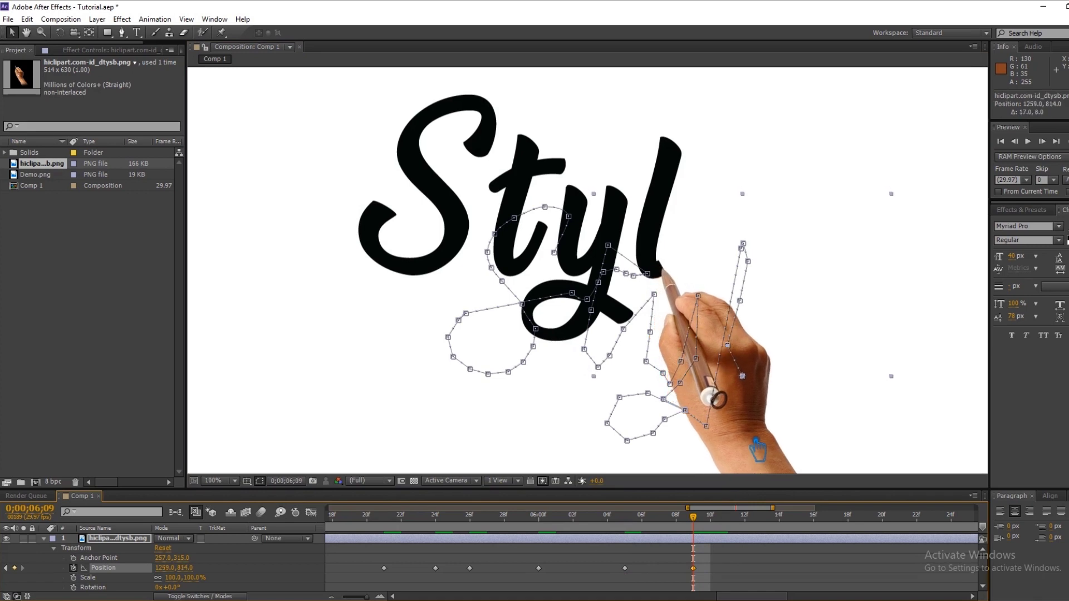
pyautogui.moveTo(705, 532); pyautogui.dragTo(679, 536)
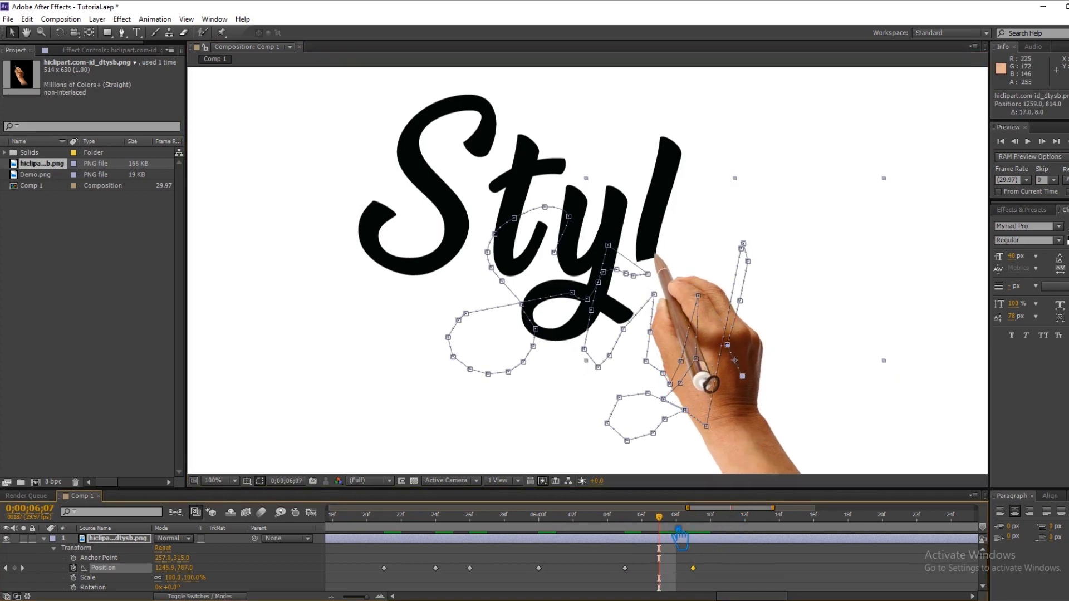
pyautogui.moveTo(746, 438); pyautogui.dragTo(740, 443)
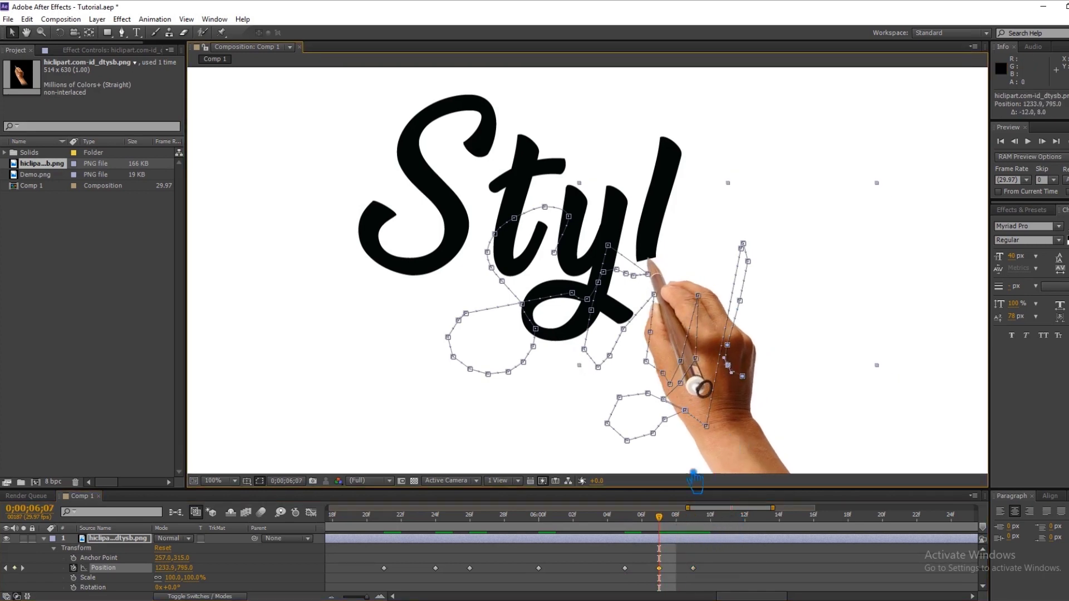
# Step: Keyframe the hand up the l's exit stroke: 1283, 785 at 0;00;06;11 and 1299, 738 at 0;00;06;14
pyautogui.click(676, 531)
pyautogui.moveTo(697, 531); pyautogui.dragTo(716, 531)
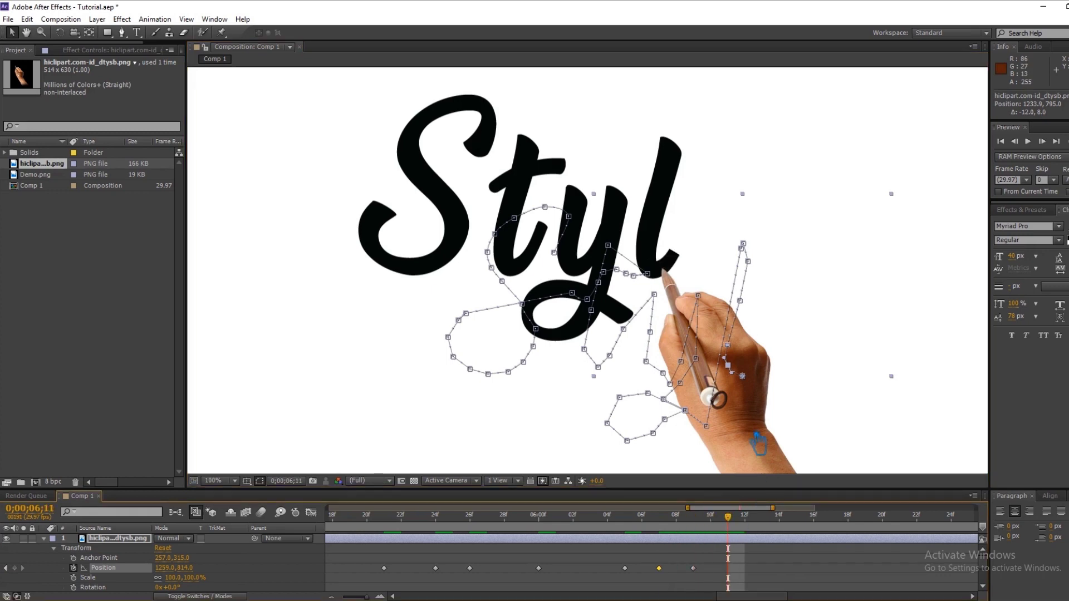
pyautogui.moveTo(756, 441); pyautogui.dragTo(769, 425)
pyautogui.click(771, 529)
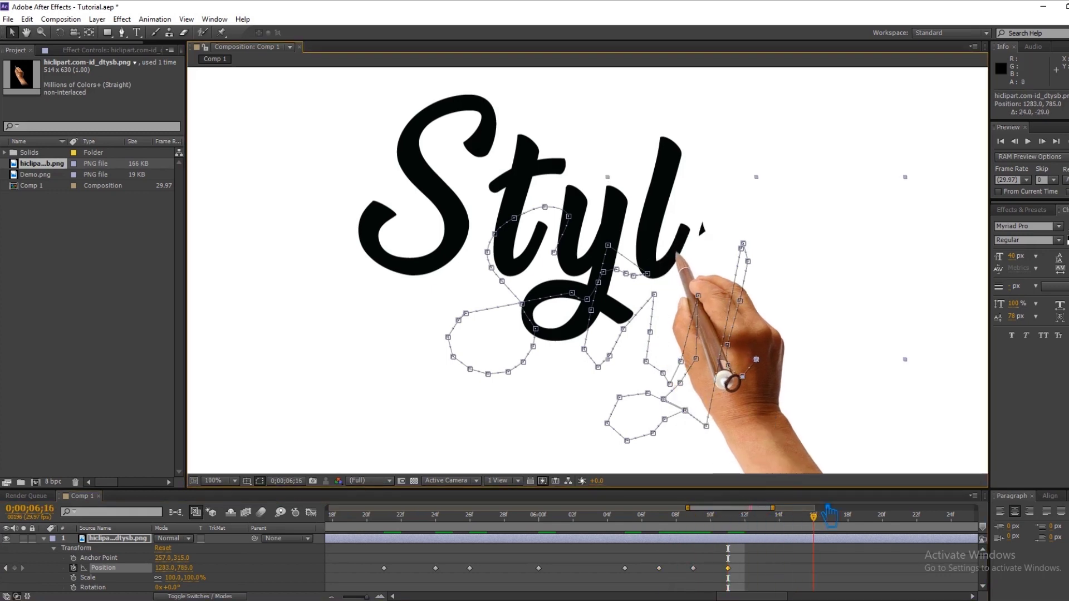
pyautogui.moveTo(771, 448); pyautogui.dragTo(780, 423)
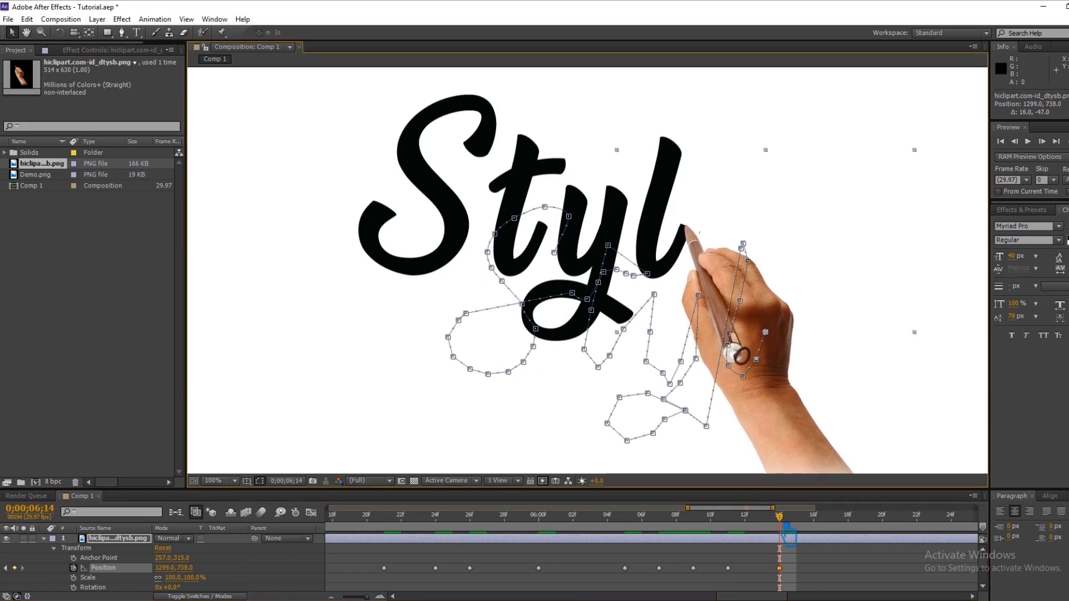
# Step: Keyframe the hand at the start of the e at position 1325, 738 at 0;00;06;16
pyautogui.moveTo(817, 524); pyautogui.dragTo(816, 524)
pyautogui.moveTo(781, 429); pyautogui.dragTo(795, 430)
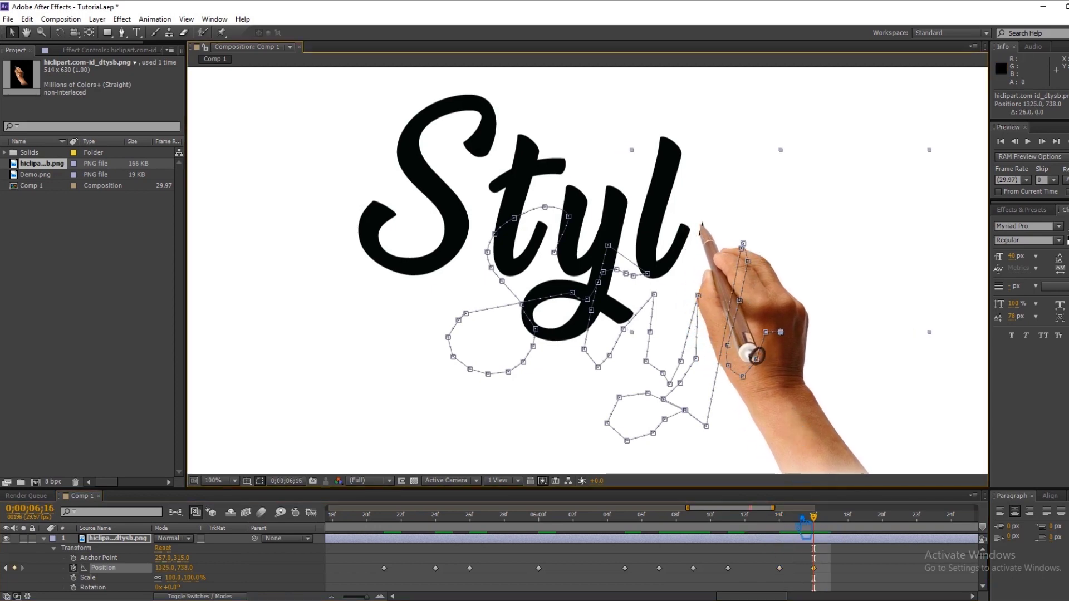
pyautogui.moveTo(749, 596); pyautogui.dragTo(789, 596)
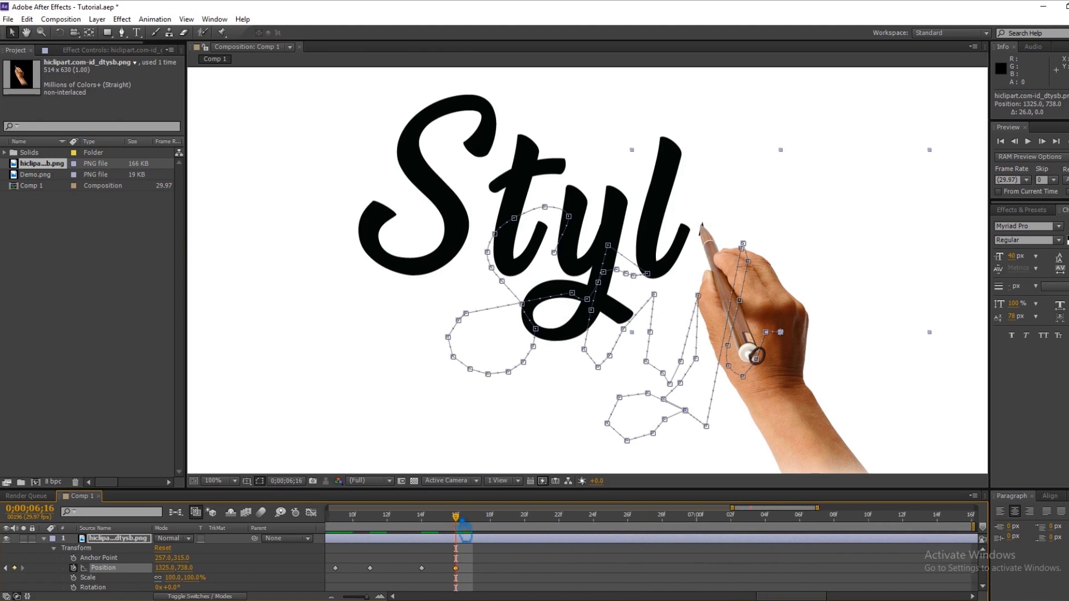
pyautogui.moveTo(493, 522); pyautogui.dragTo(506, 522)
pyautogui.moveTo(778, 402); pyautogui.dragTo(789, 436)
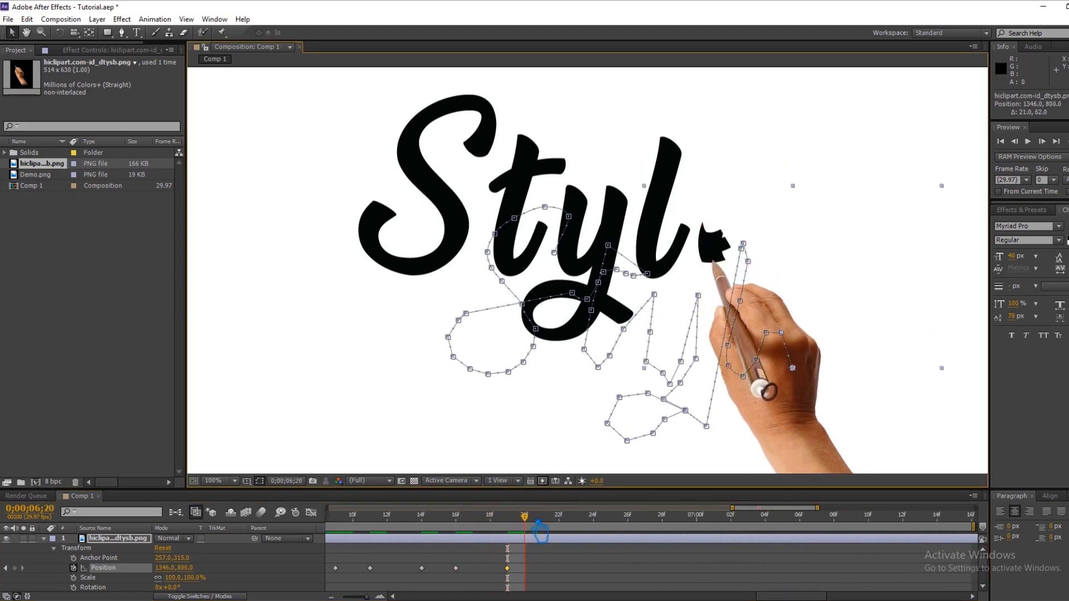
pyautogui.hotkey('ctrl', 'z')
# Step: Keyframe the hand along the e's first stroke at 0;00;06;17, at 1341, 771 at 0;00;06;18, and at 1356, 773 at 0;00;06;19
pyautogui.press('pageup')
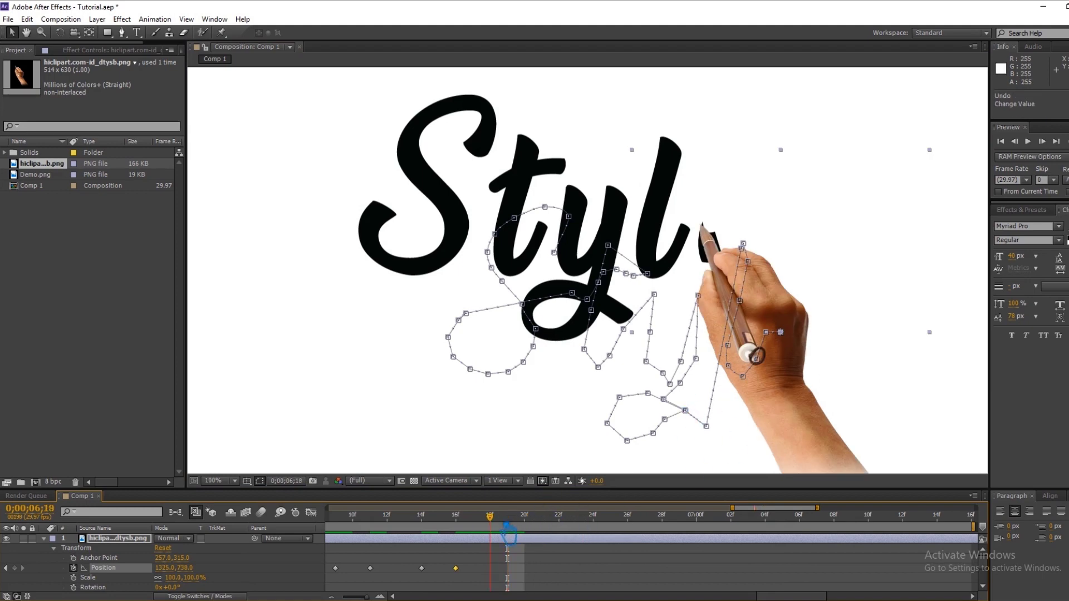
pyautogui.moveTo(507, 520); pyautogui.dragTo(473, 520)
pyautogui.moveTo(787, 409); pyautogui.dragTo(795, 439)
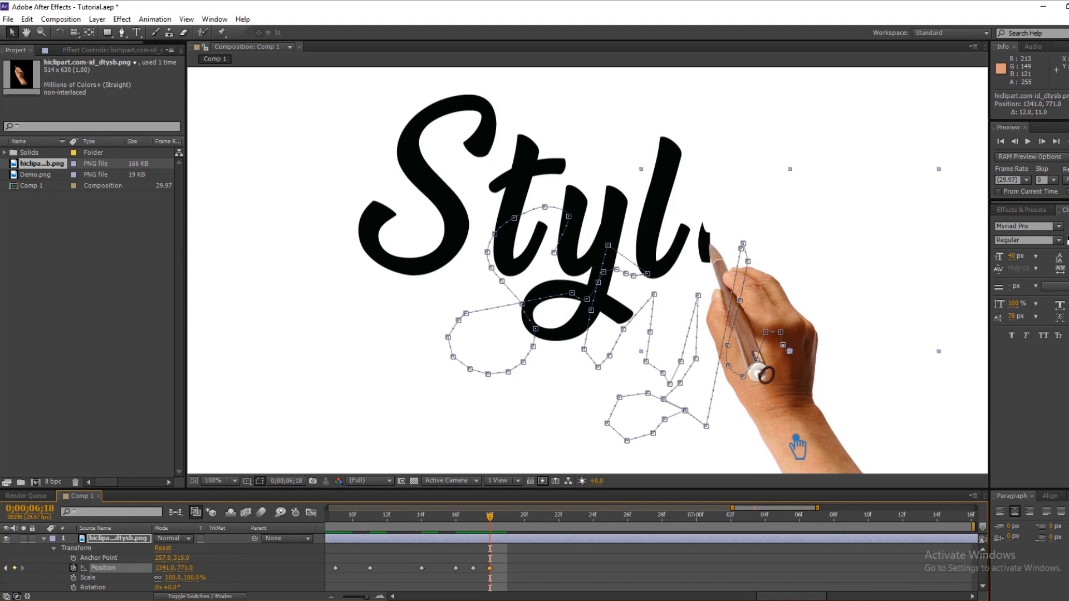
pyautogui.moveTo(787, 403); pyautogui.dragTo(797, 403)
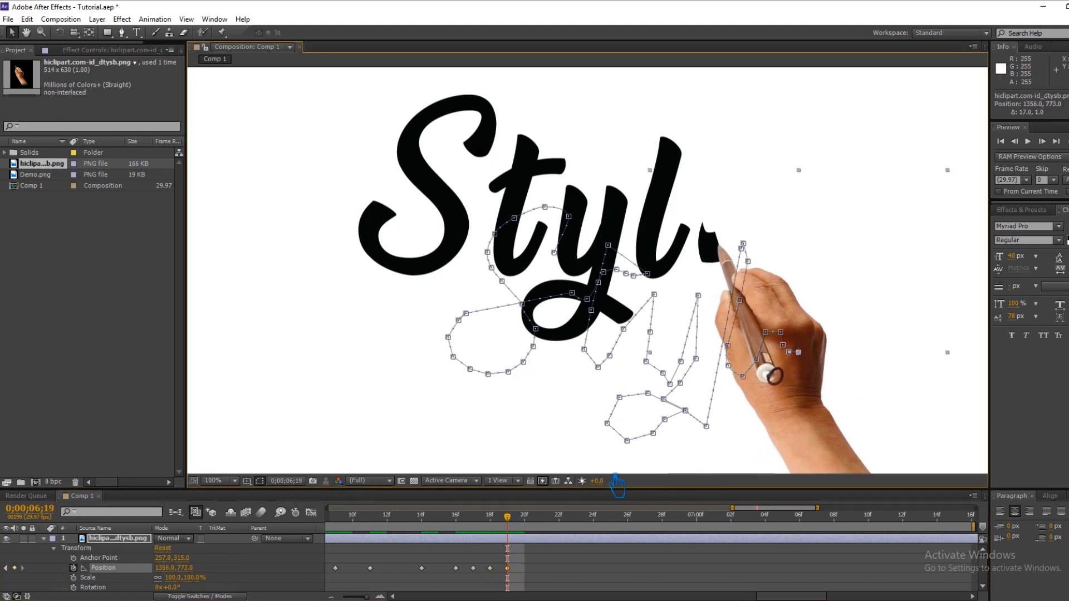
# Step: Keyframe the hand up the e's loop: 1395, 745 at 0;00;06;22, 1414, 718 at 0;00;06;24, and 1400, 686 at 0;00;06;27
pyautogui.moveTo(775, 452); pyautogui.dragTo(797, 437)
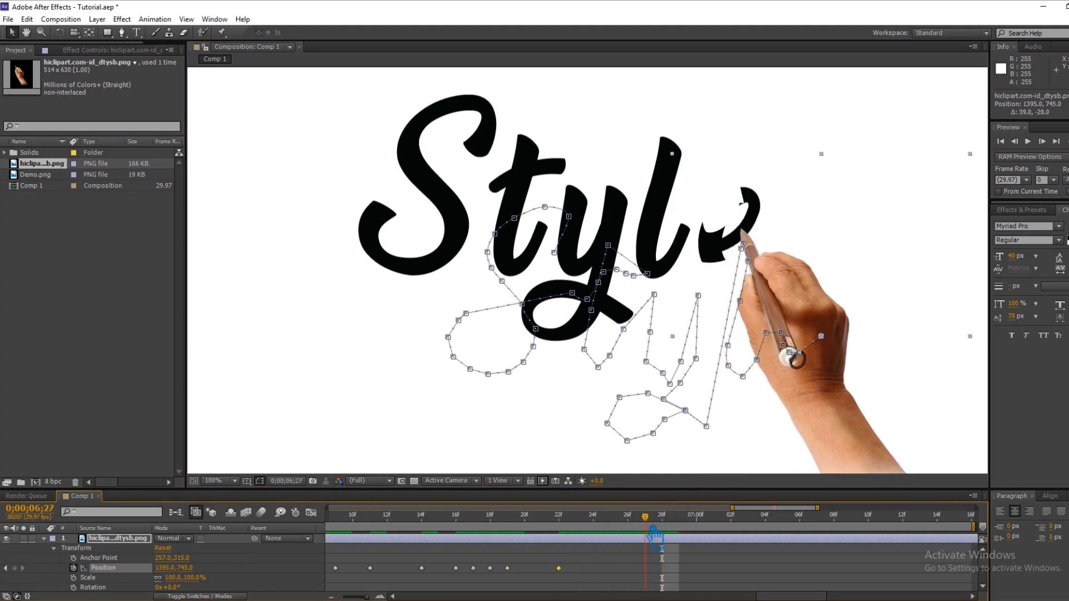
pyautogui.moveTo(826, 401); pyautogui.dragTo(836, 386)
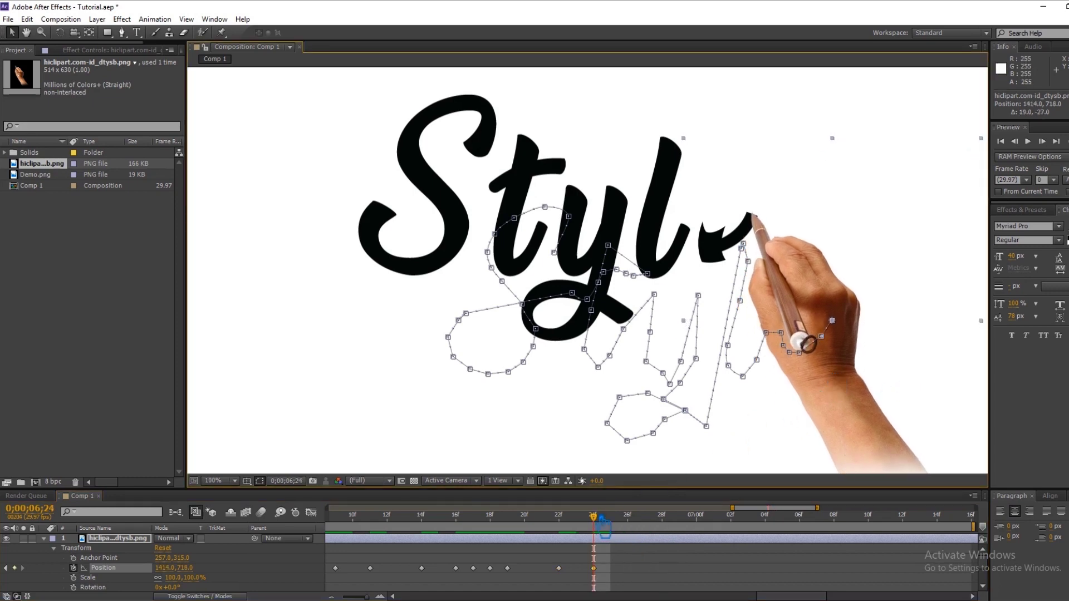
pyautogui.moveTo(671, 523); pyautogui.dragTo(660, 525)
pyautogui.moveTo(873, 414); pyautogui.dragTo(866, 396)
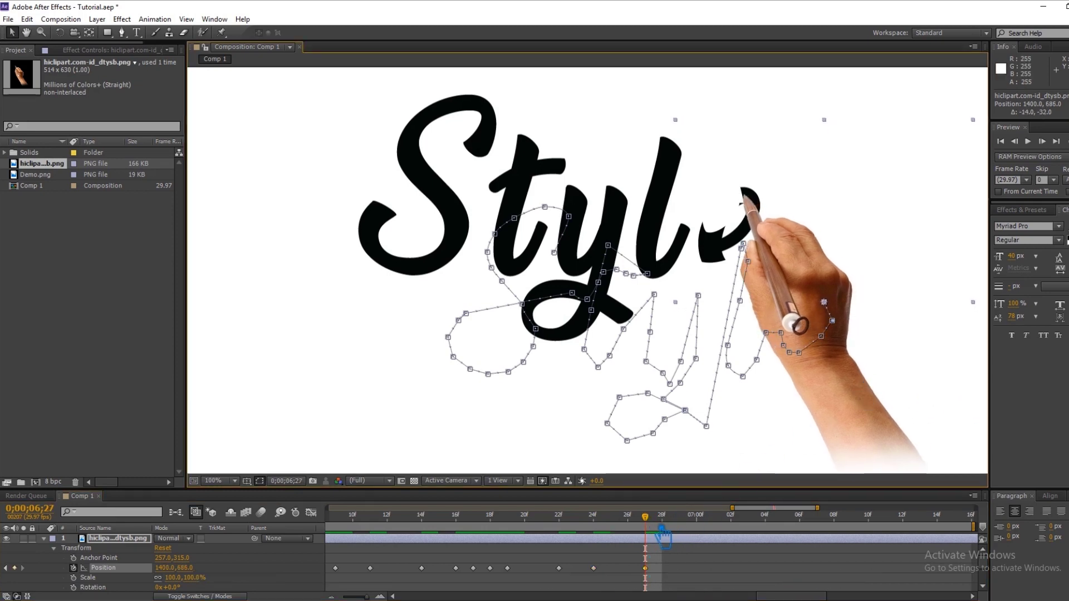
# Step: Keyframe the hand down the e's back: 1378, 691 at 0;00;06;28, 1343, 765 at 0;00;07;03, and 1350, 801 at 0;00;07;04
pyautogui.press('Down')
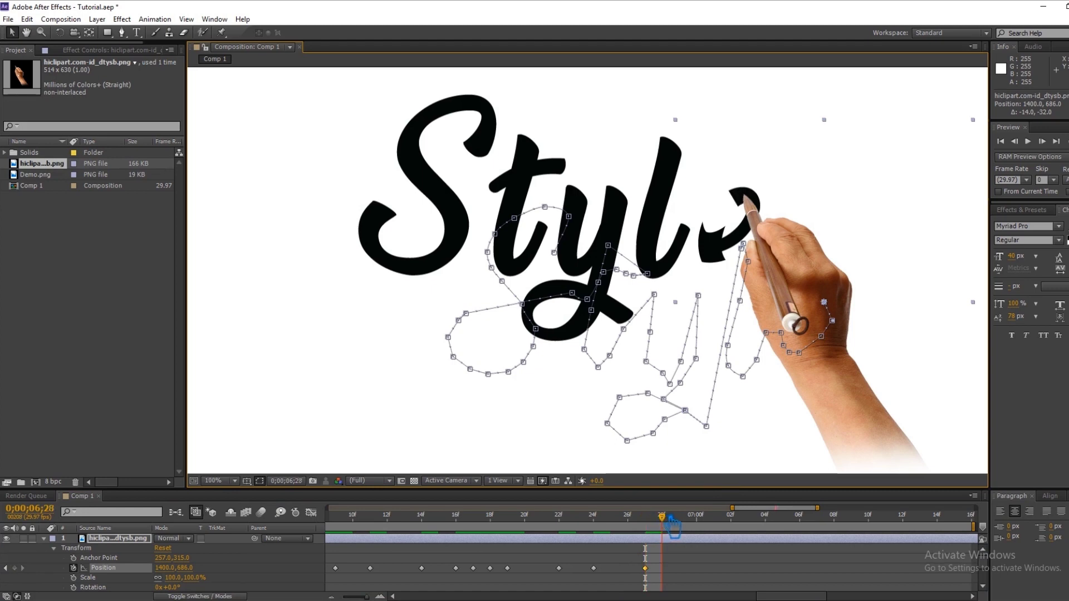
pyautogui.moveTo(841, 393); pyautogui.dragTo(830, 396)
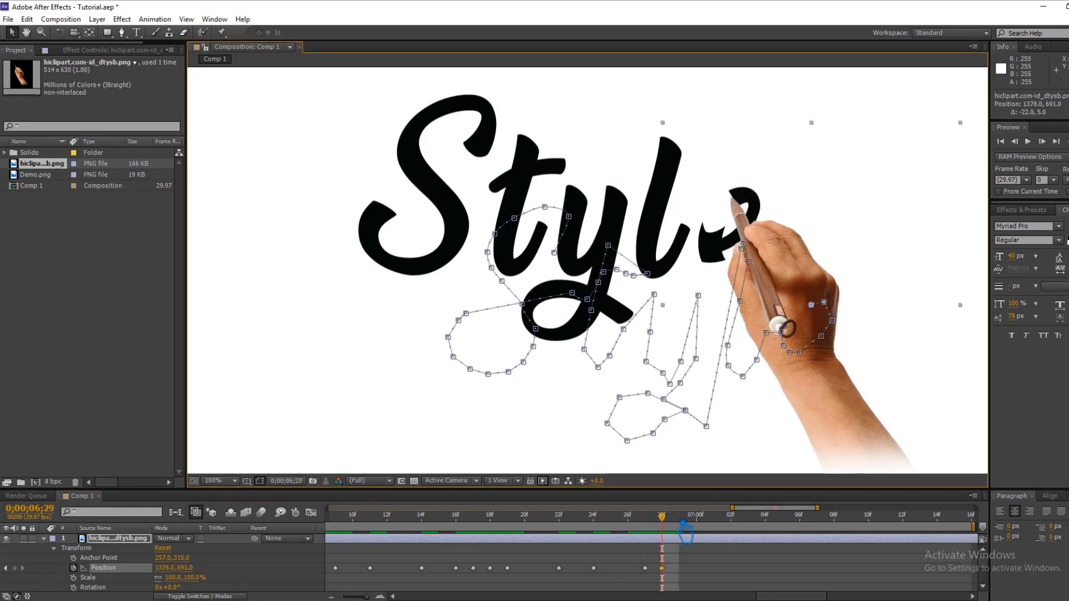
pyautogui.moveTo(832, 419); pyautogui.dragTo(812, 461)
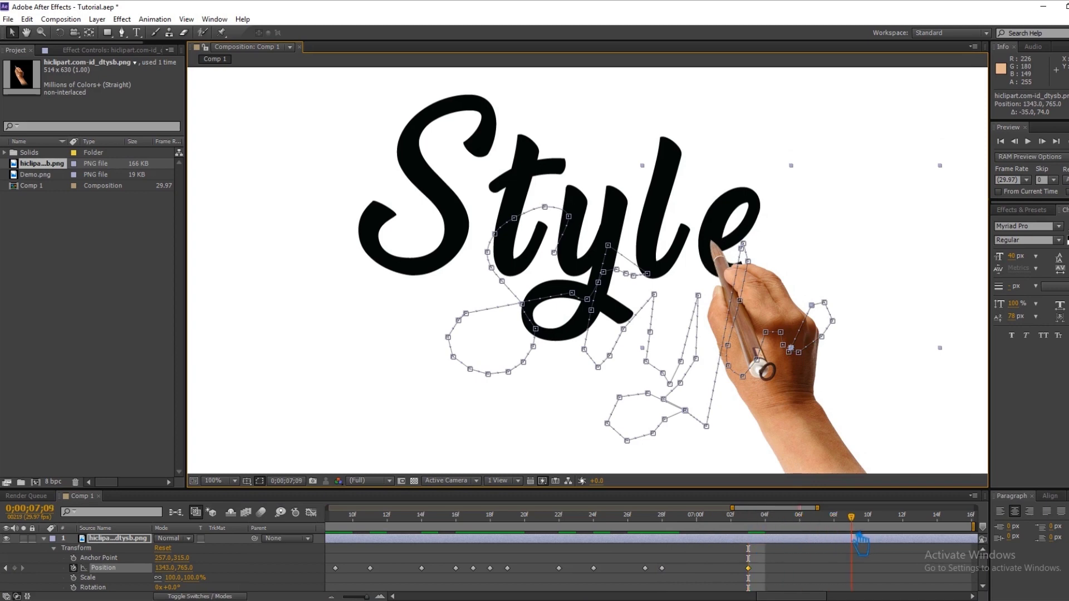
pyautogui.moveTo(811, 451)
pyautogui.mouseDown()
pyautogui.moveTo(811, 469)
pyautogui.moveTo(814, 460)
pyautogui.mouseUp()
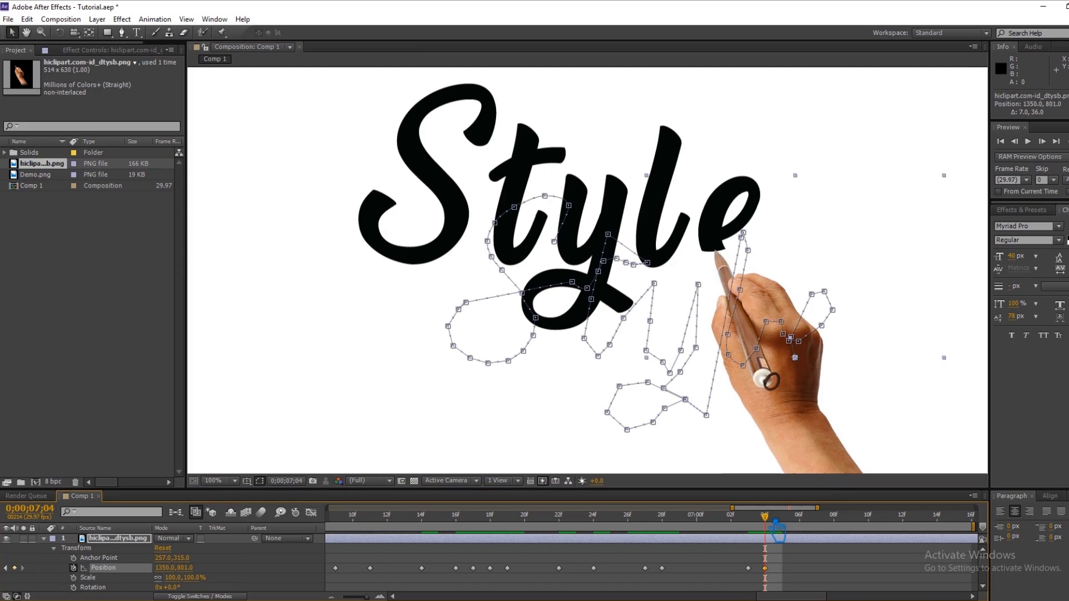
# Step: Keyframe the e's tail at 1398, 812 (0;00;07;09), 1439, 762 (0;00;07;13) and 1448, 731 (0;00;07;15), and save the project
pyautogui.moveTo(823, 450); pyautogui.dragTo(850, 457)
pyautogui.moveTo(790, 597); pyautogui.dragTo(816, 597)
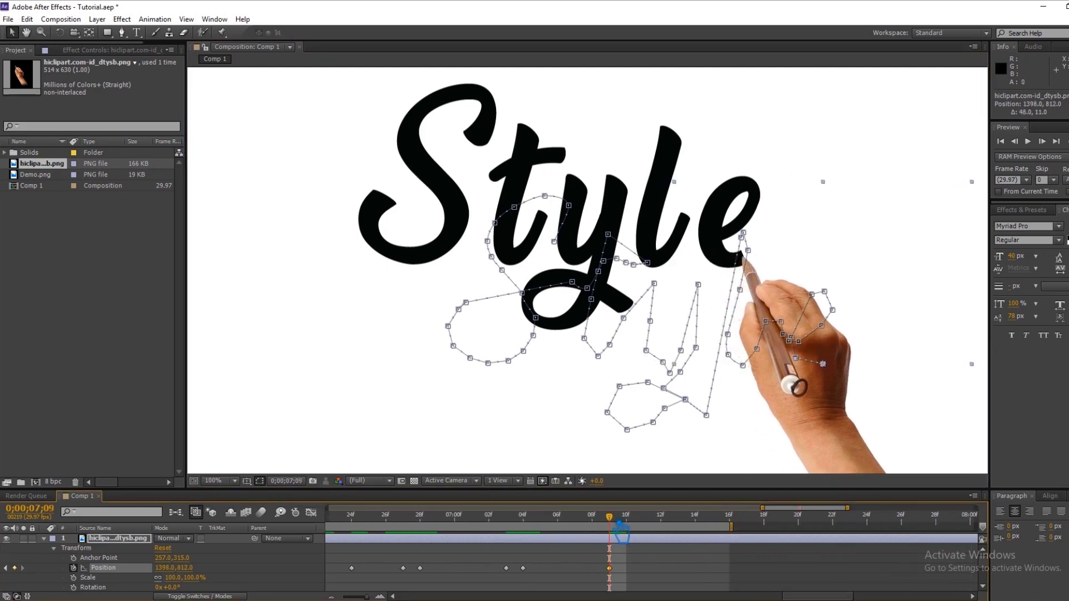
pyautogui.moveTo(811, 411); pyautogui.dragTo(852, 413)
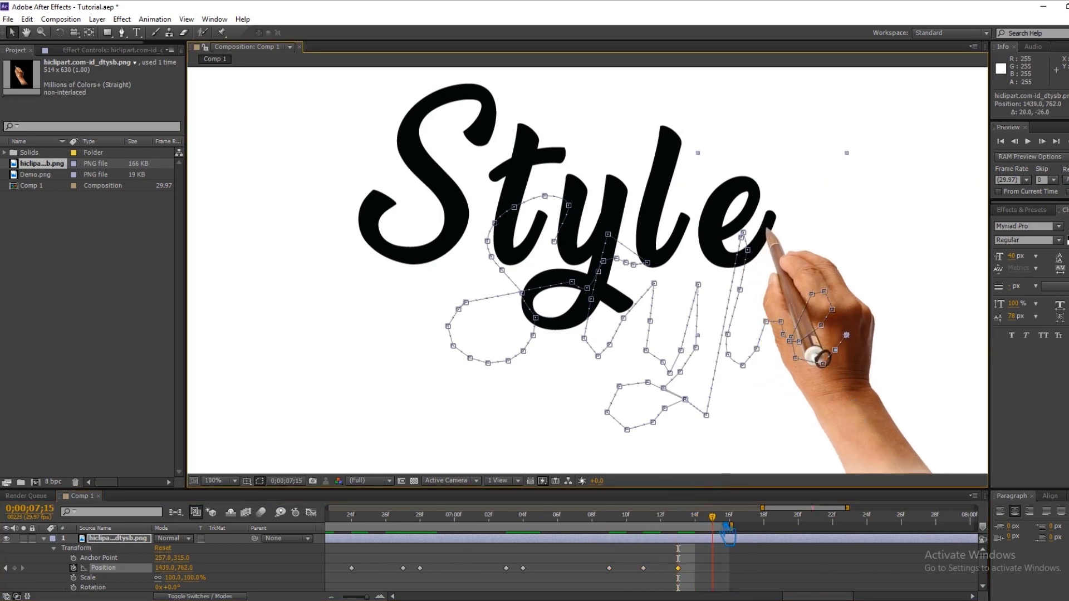
pyautogui.moveTo(879, 427); pyautogui.dragTo(883, 409)
pyautogui.hotkey('ctrl', 's')
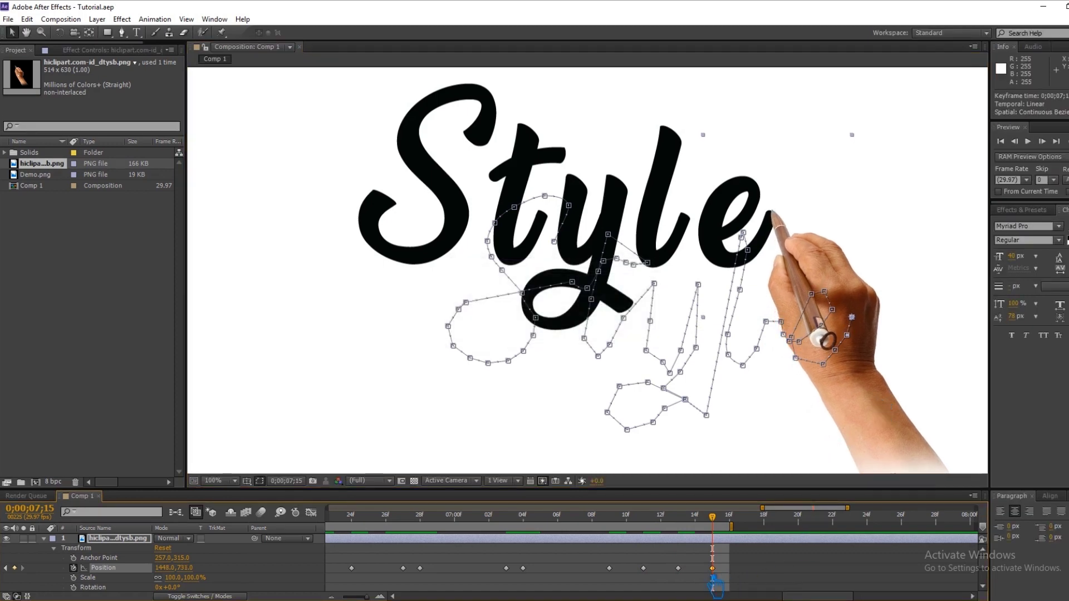
pyautogui.rightClick(714, 568)
pyautogui.moveTo(785, 557)
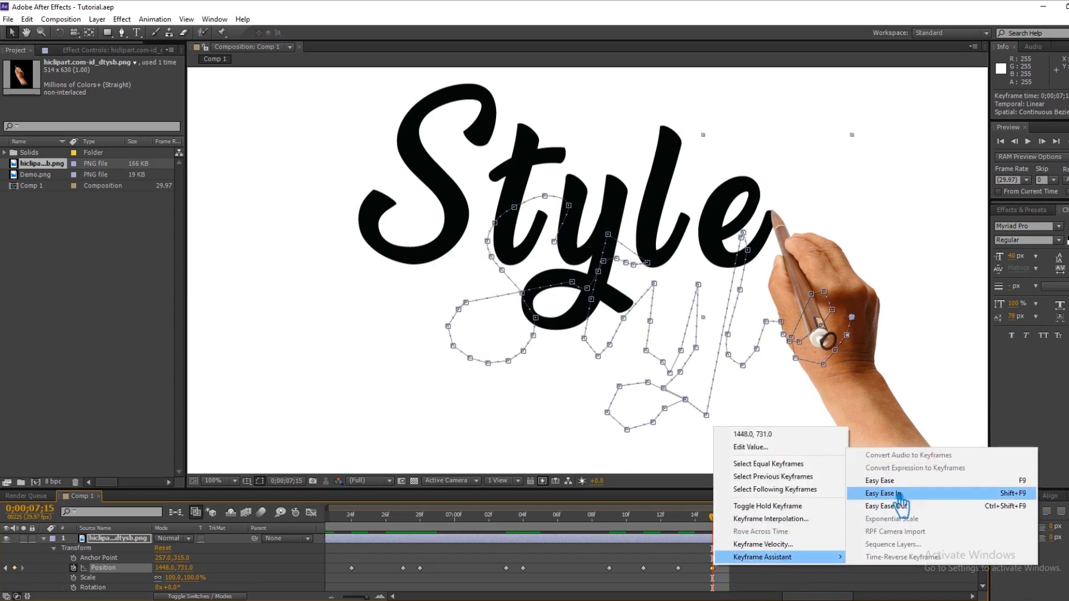
pyautogui.click(1030, 506)
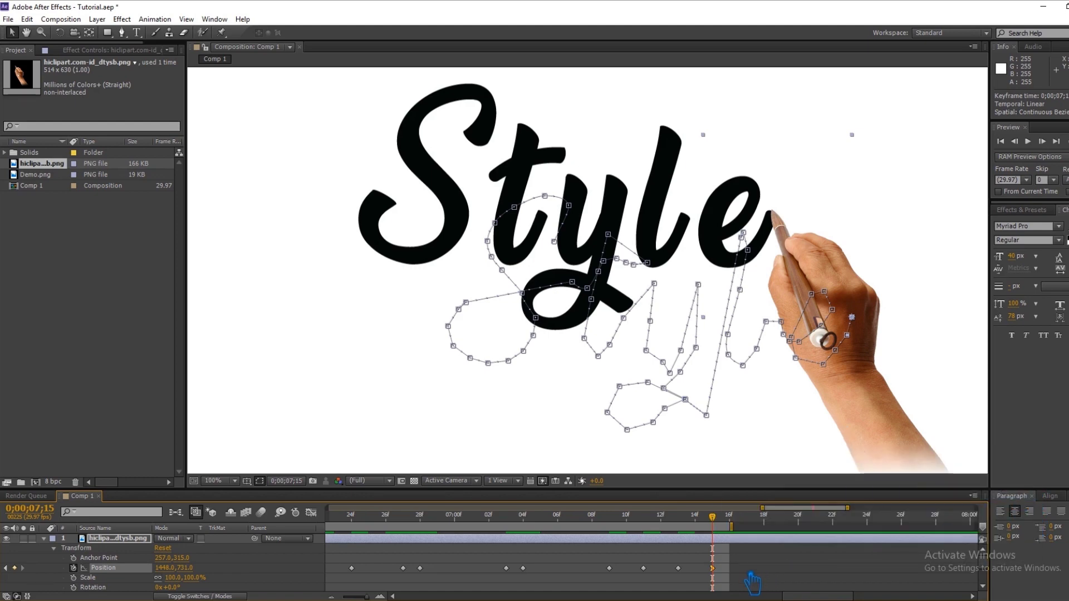
# Step: Apply Easy Ease Out to the hand's last position keyframe at 0;00;07;15
pyautogui.rightClick(713, 568)
pyautogui.moveTo(735, 557)
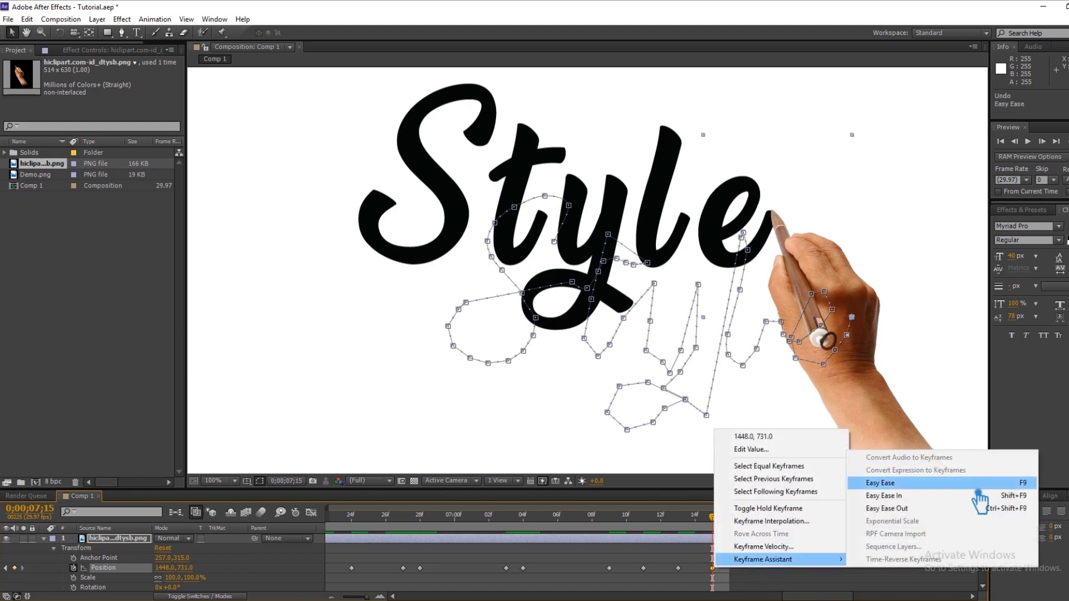
pyautogui.click(929, 508)
pyautogui.click(744, 571)
# Step: Apply Easy Ease In to the hand's first position keyframe at the start of the composition
pyautogui.scroll(-10, 564, 588)
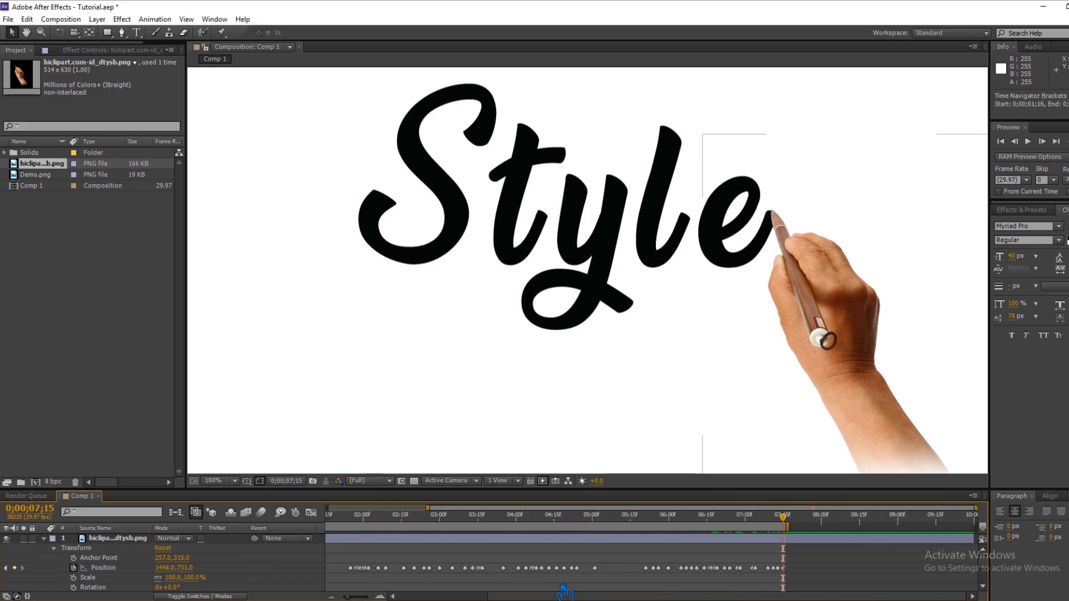
pyautogui.rightClick(332, 569)
pyautogui.moveTo(389, 558)
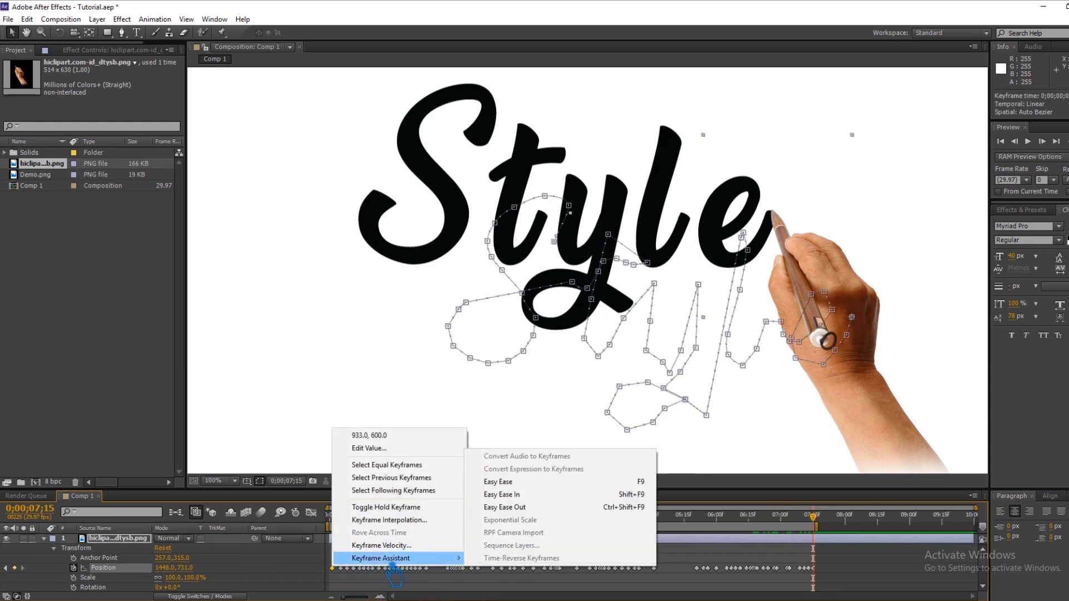
pyautogui.click(532, 495)
# Step: Apply Easy Ease to all position keyframes between the hand's first and last ones, and save the project
pyautogui.moveTo(821, 591); pyautogui.dragTo(394, 554)
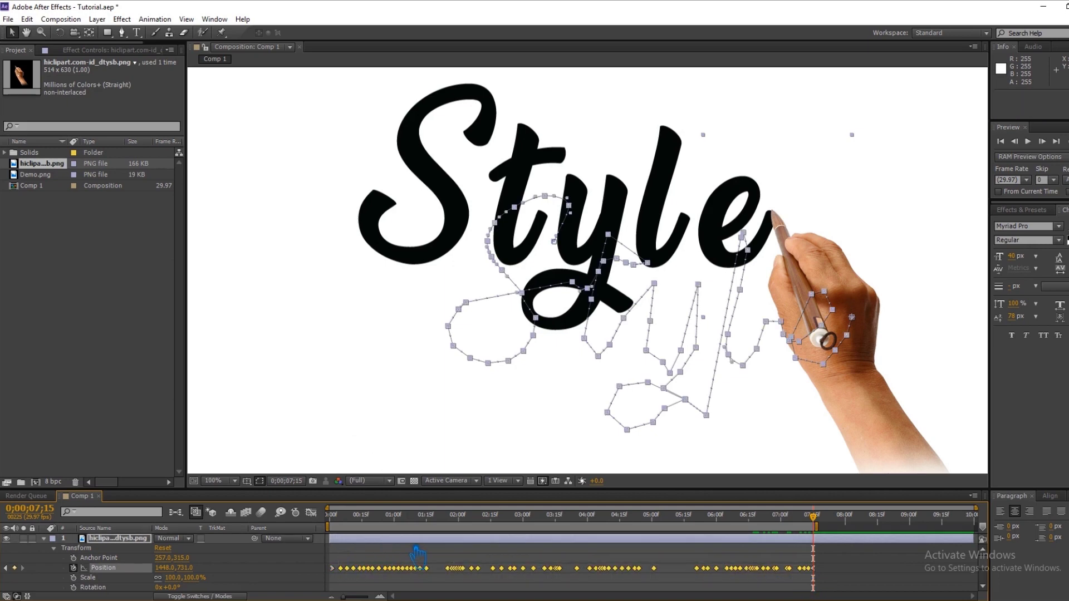
pyautogui.press('F9')
pyautogui.hotkey('ctrl', 's')
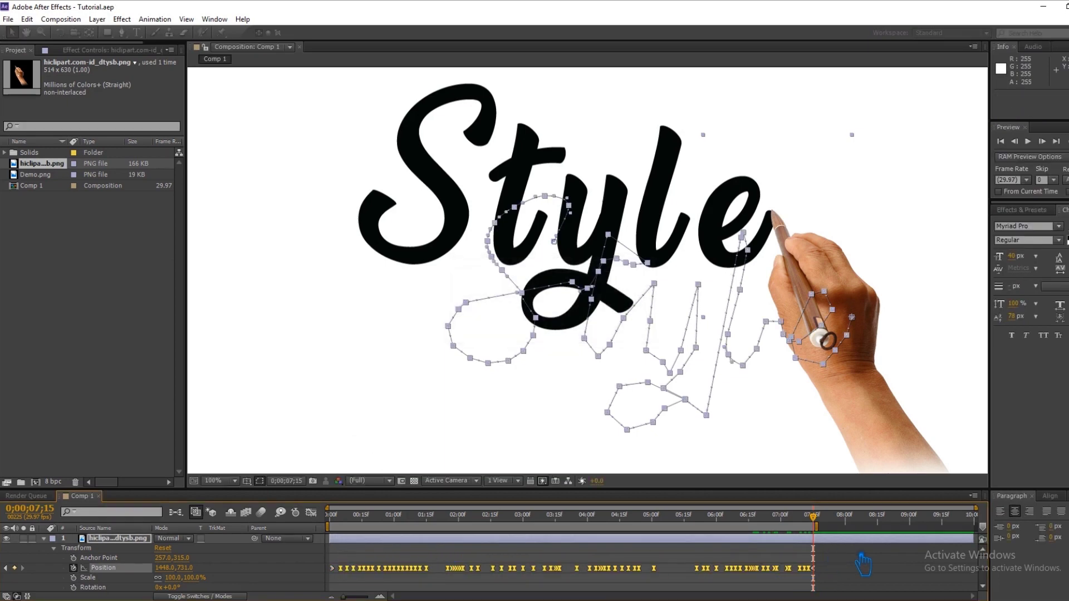
# Step: Extend the work area to the end of the composition, RAM-preview the whole animation, and save the project
pyautogui.moveTo(830, 535); pyautogui.dragTo(997, 530)
pyautogui.press('KP_0')
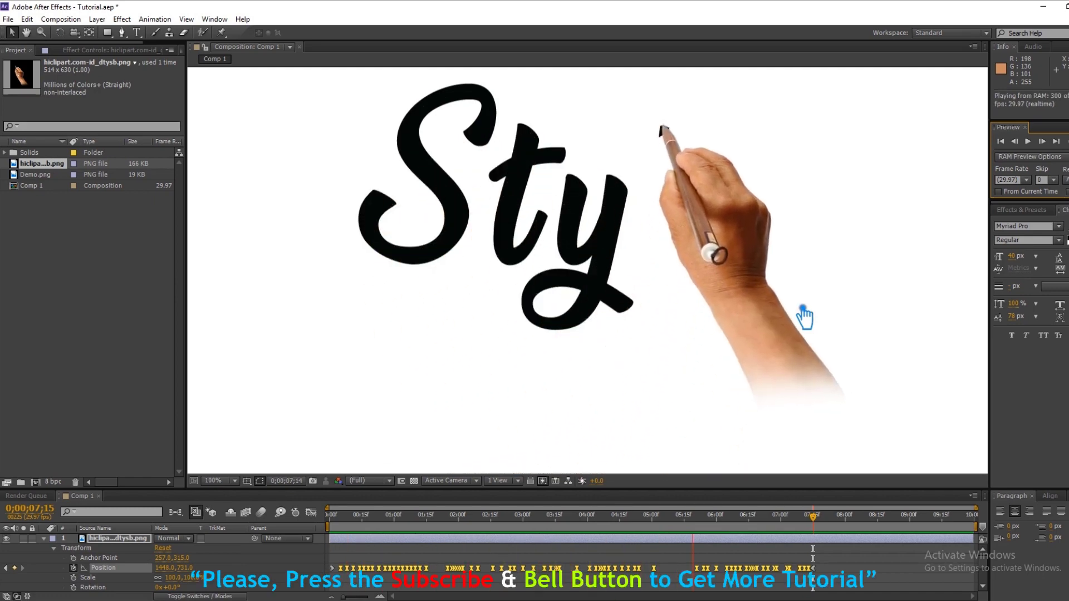
pyautogui.click(801, 325)
pyautogui.hotkey('ctrl', 's')
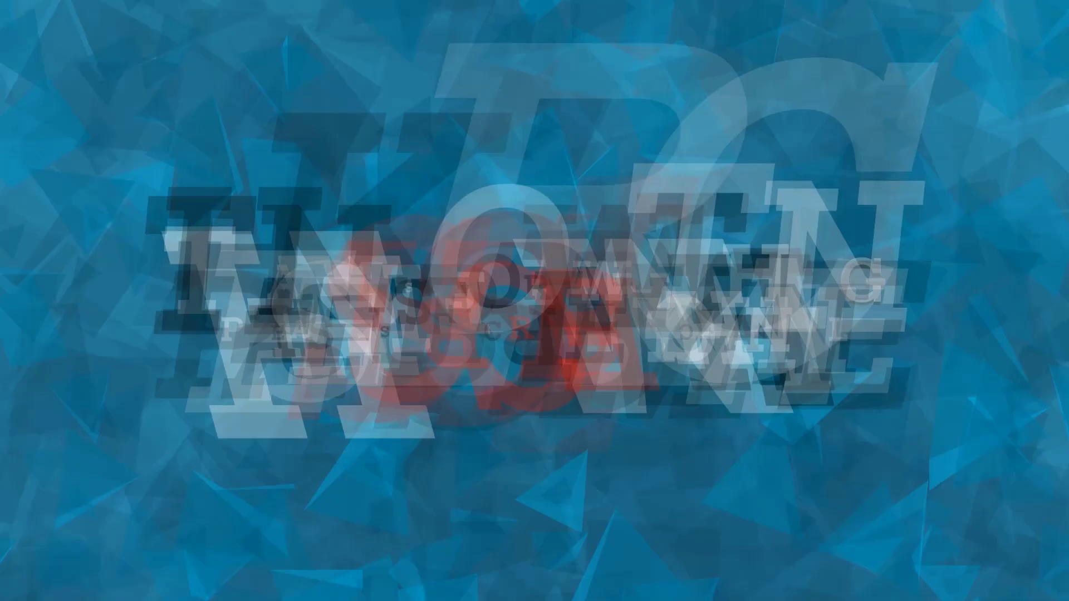